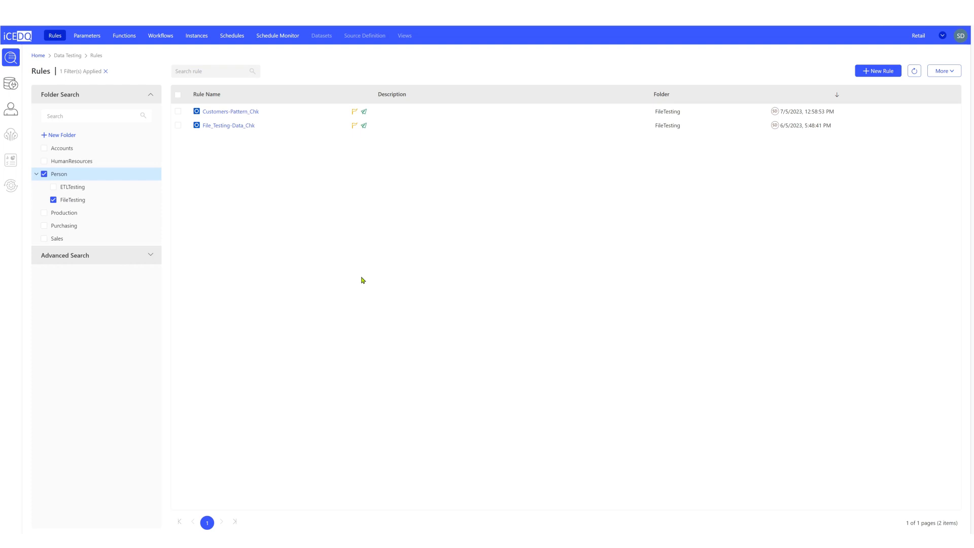
- Create a Recon rule named Customers-Data_Cmp in the /Person/FileTesting folder
{"action": "left_click", "coordinate": [876, 71]}
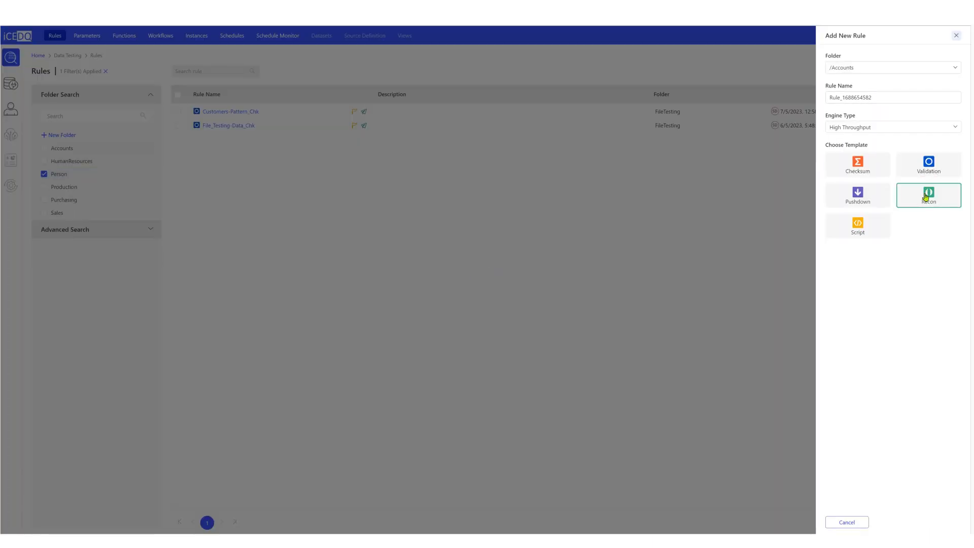
{"action": "left_click", "coordinate": [933, 66]}
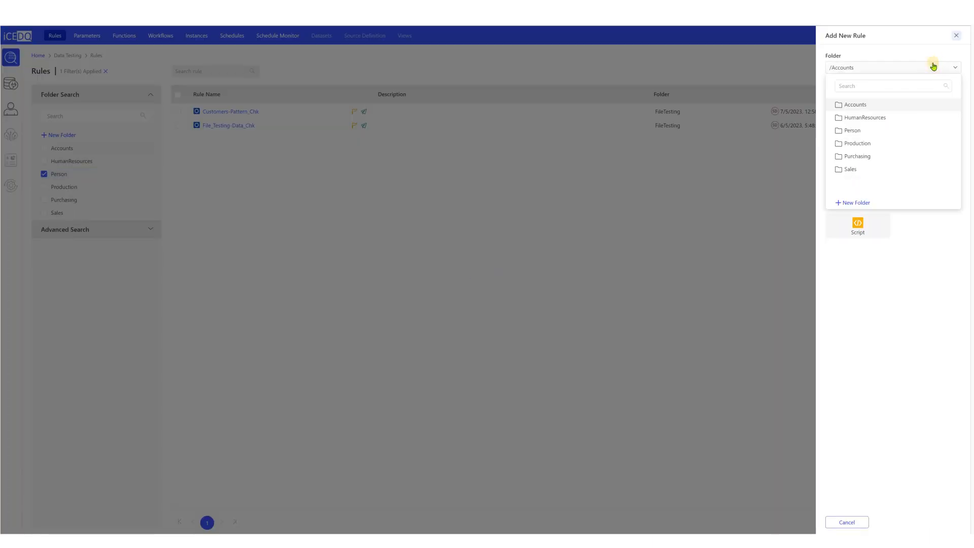
{"action": "left_click", "coordinate": [877, 130]}
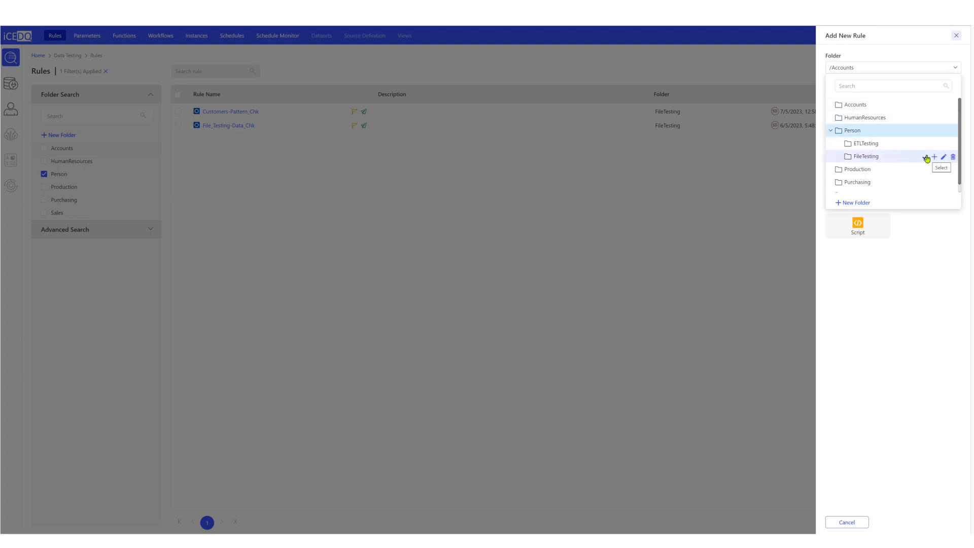
{"action": "left_click", "coordinate": [925, 158]}
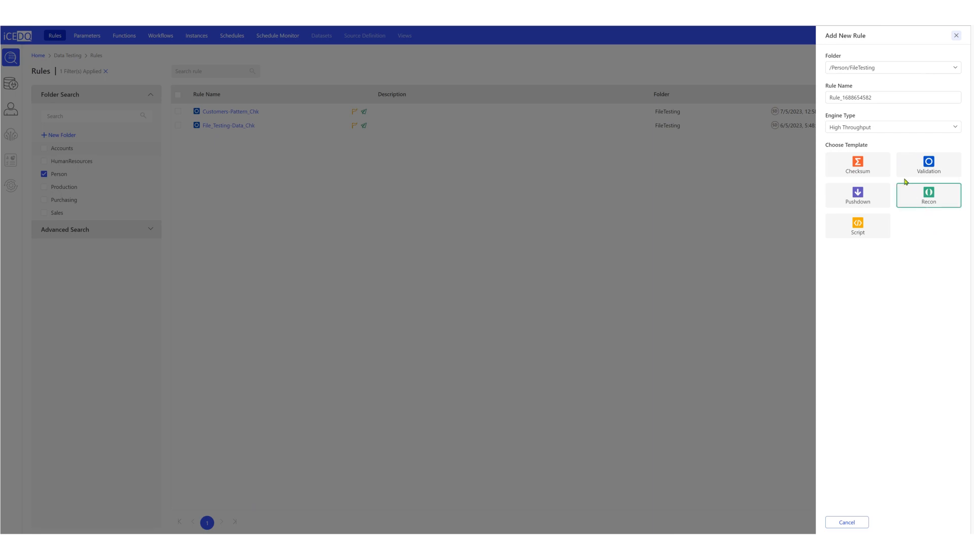
{"action": "left_click_drag", "start_coordinate": [893, 97], "coordinate": [805, 87]}
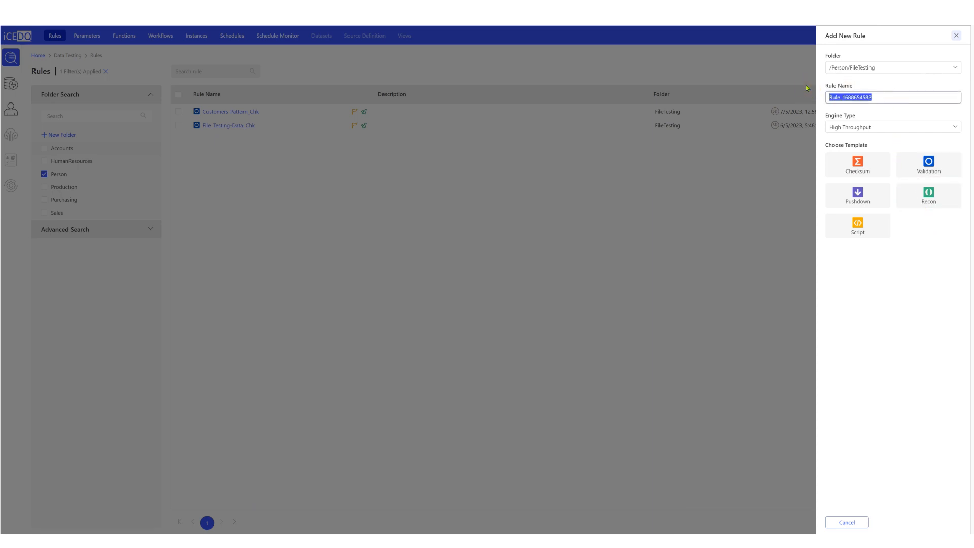
{"action": "key", "text": "ctrl+v"}
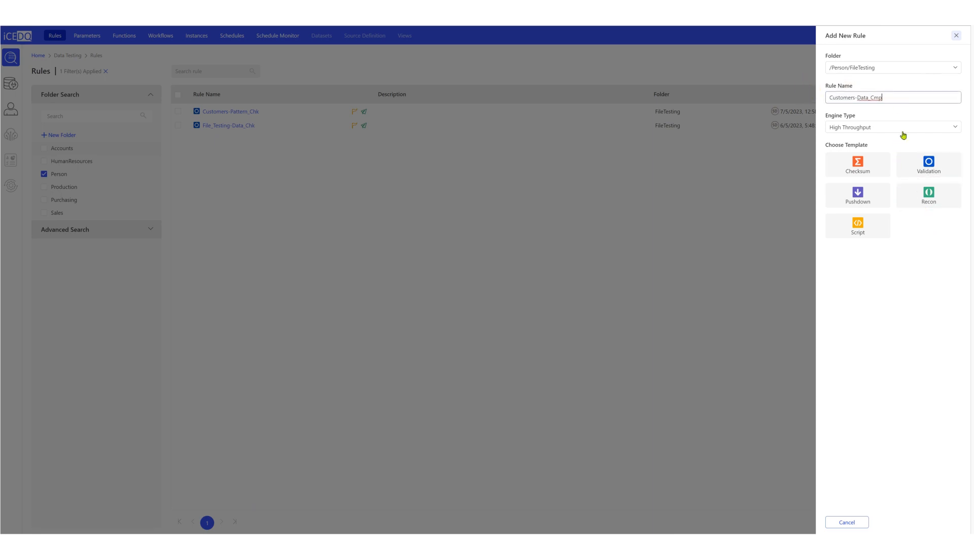
{"action": "left_click", "coordinate": [934, 204]}
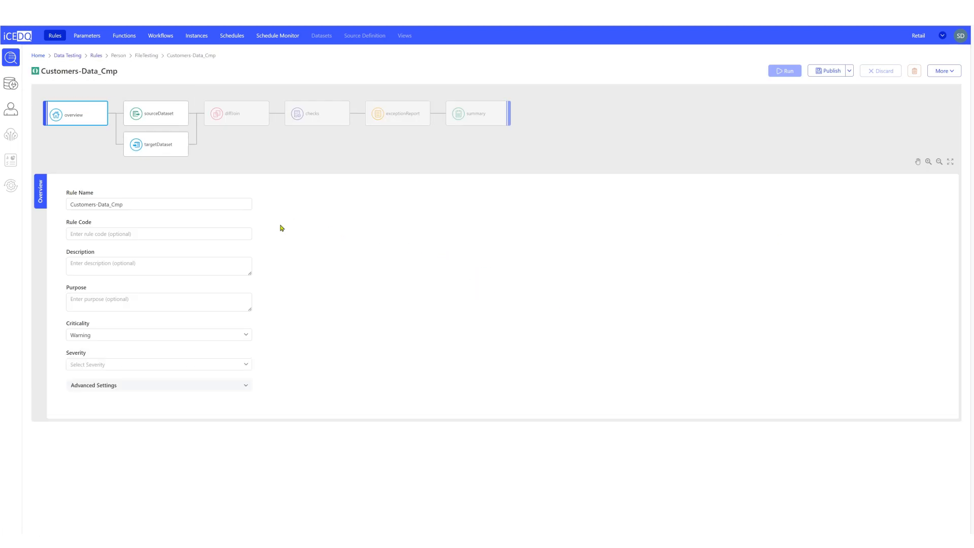
- Set the source dataset's connection type to File and its connection to FlatFileNative
{"action": "left_click", "coordinate": [154, 115]}
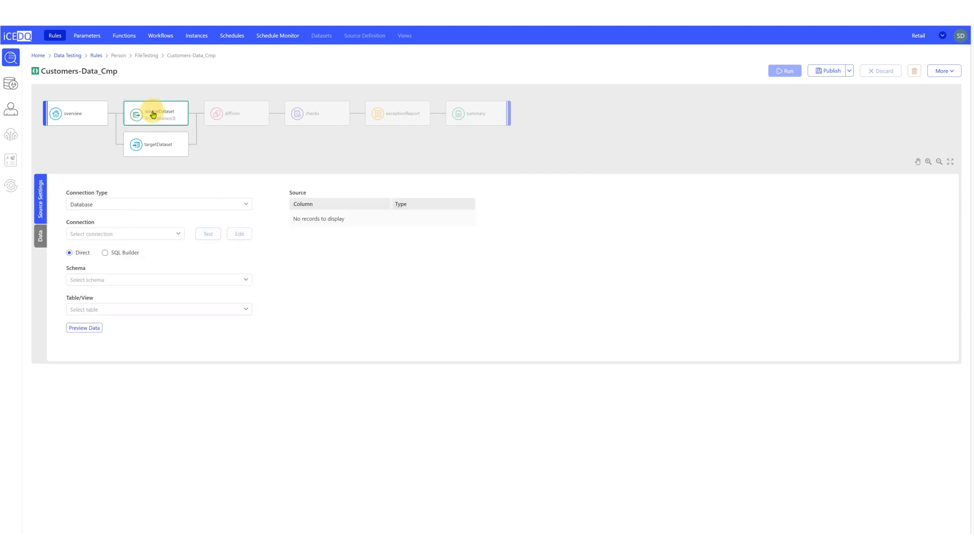
{"action": "left_click", "coordinate": [98, 205]}
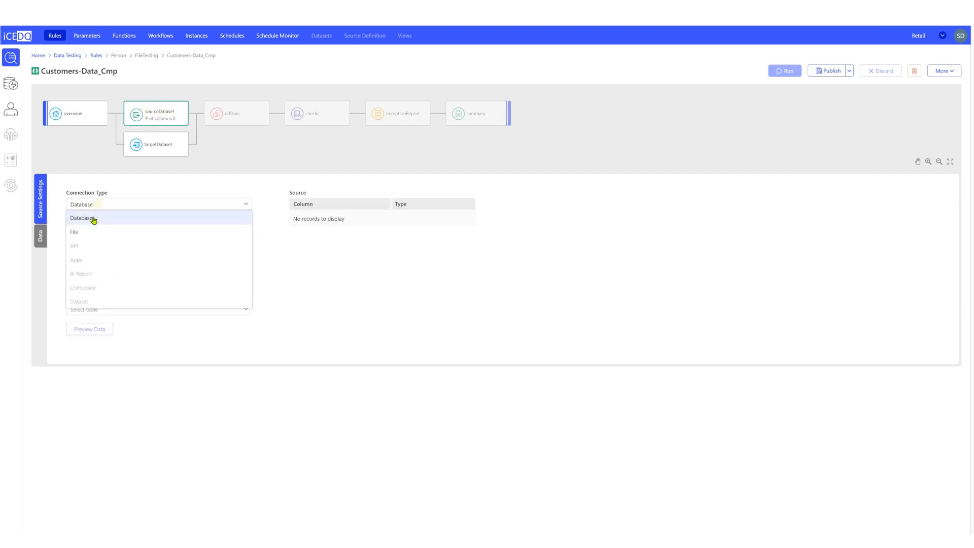
{"action": "left_click", "coordinate": [83, 233]}
{"action": "left_click", "coordinate": [82, 234]}
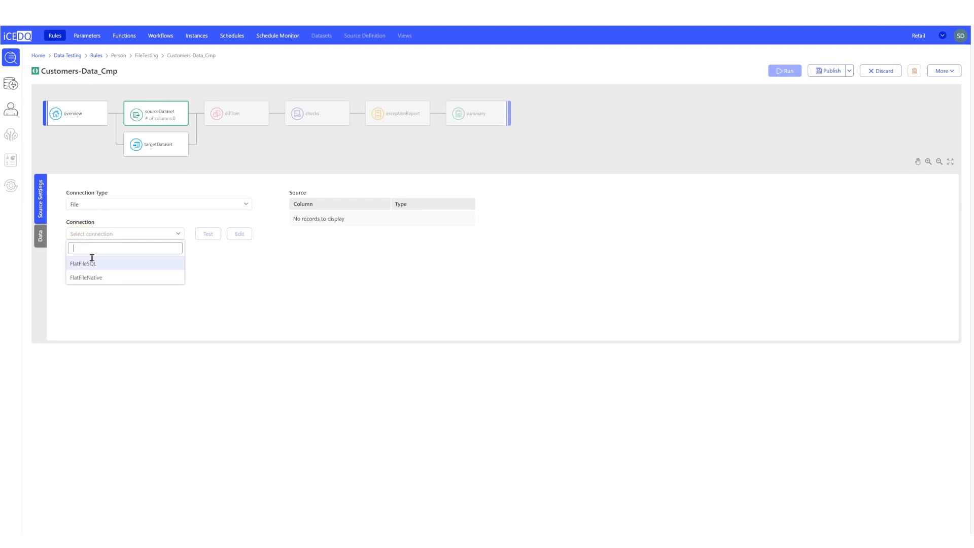
{"action": "left_click", "coordinate": [80, 280]}
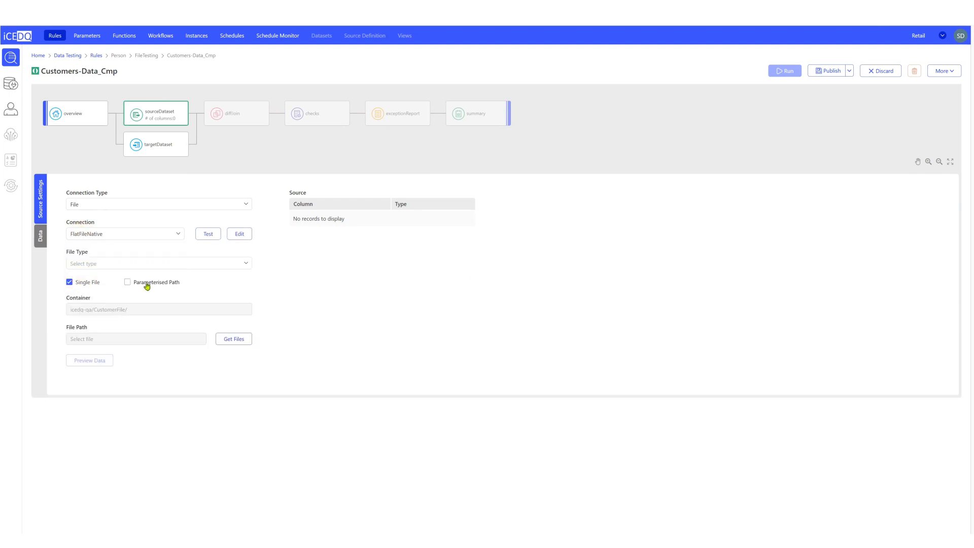
- Set the source file type to Delimited, choose Customers.csv as the single file and preview its data
{"action": "left_click", "coordinate": [105, 259]}
{"action": "left_click", "coordinate": [78, 284]}
{"action": "left_click", "coordinate": [233, 339]}
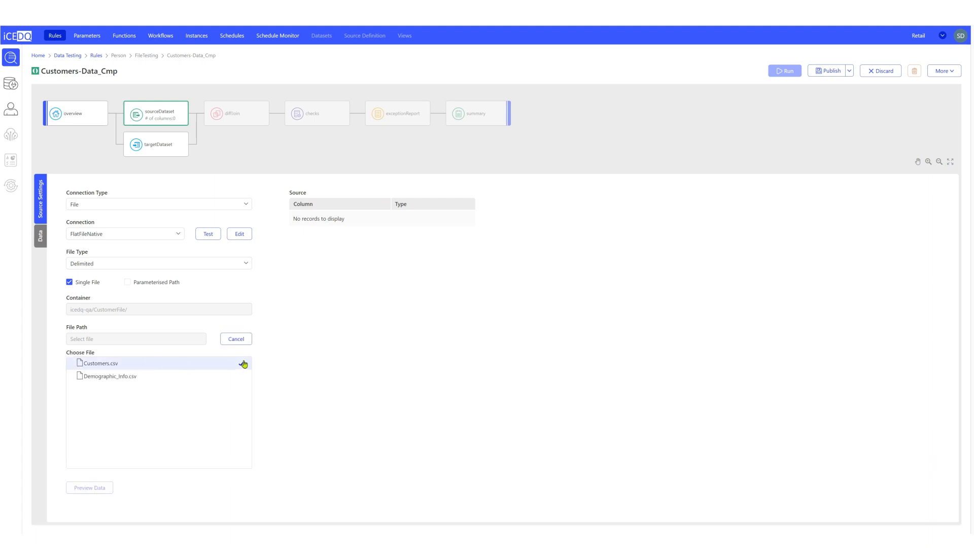
{"action": "left_click", "coordinate": [241, 364]}
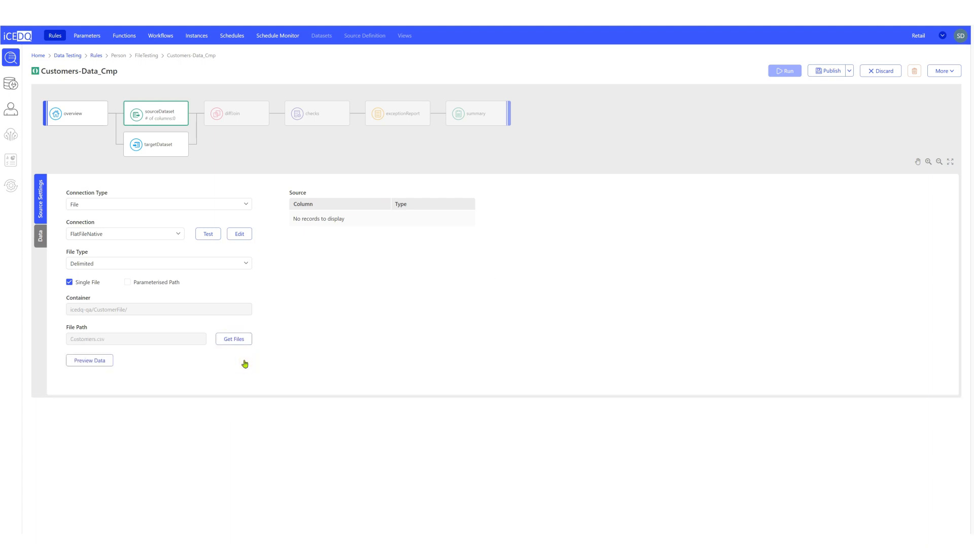
{"action": "left_click", "coordinate": [89, 360]}
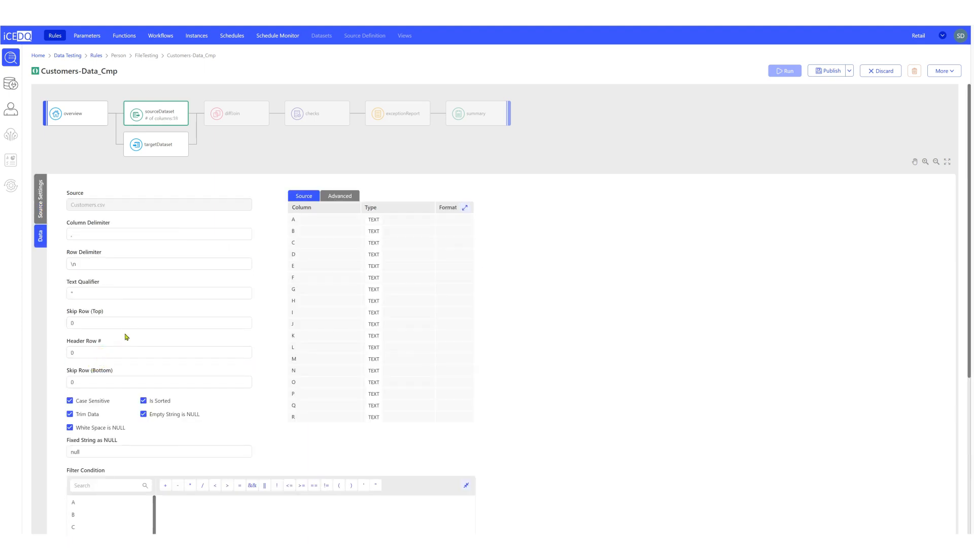
- Set both the header row number and the number of top rows to skip to 1 for the source file
{"action": "double_click", "coordinate": [64, 322]}
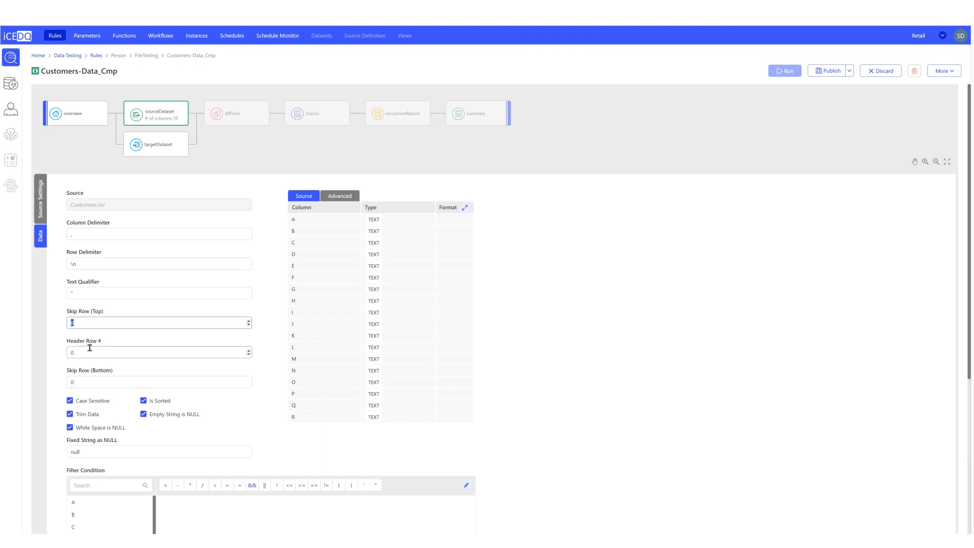
{"action": "left_click_drag", "start_coordinate": [88, 350], "coordinate": [48, 322]}
{"action": "type", "text": "1"}
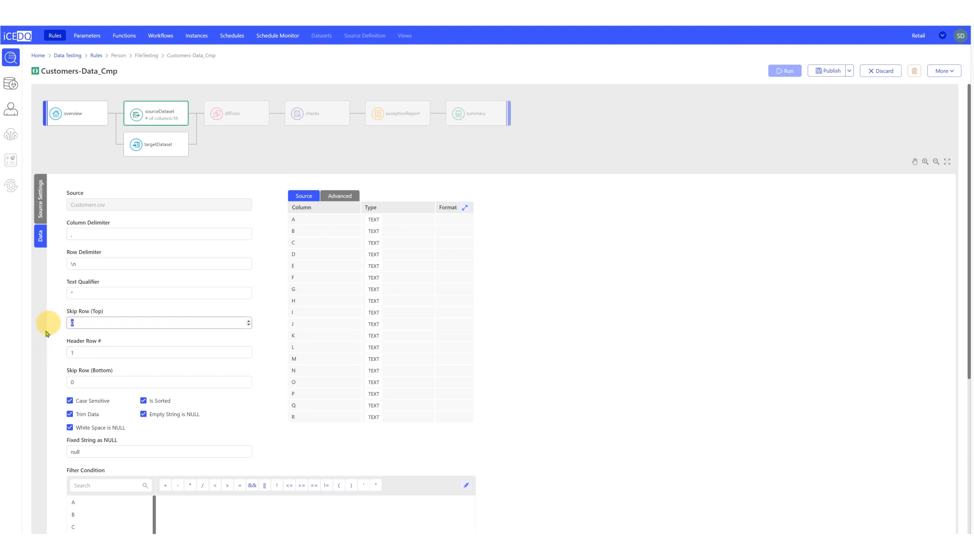
{"action": "type", "text": "1"}
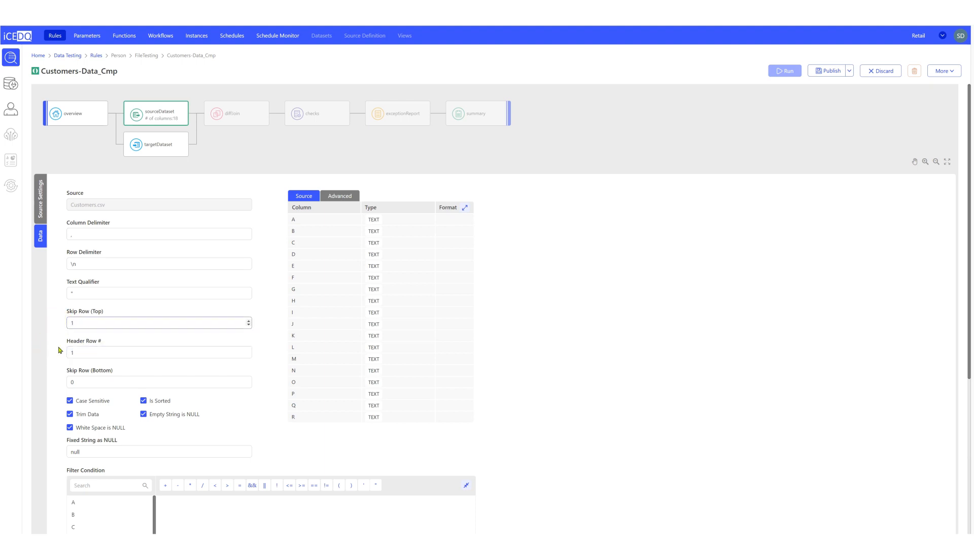
- Turn off Trim Data for the source file and clear its Fixed String as NULL value
{"action": "left_click", "coordinate": [70, 415]}
{"action": "left_click_drag", "start_coordinate": [86, 451], "coordinate": [47, 446]}
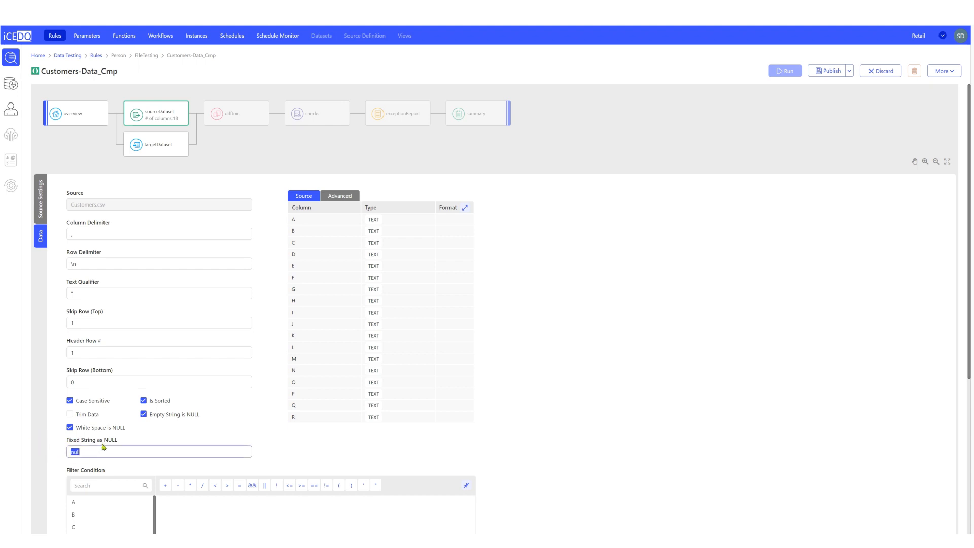
{"action": "key", "text": "BackSpace"}
- Refresh the source file's schema and data, and look over the previewed records and column names
{"action": "scroll", "coordinate": [218, 384], "scroll_direction": "down", "scroll_amount": 4}
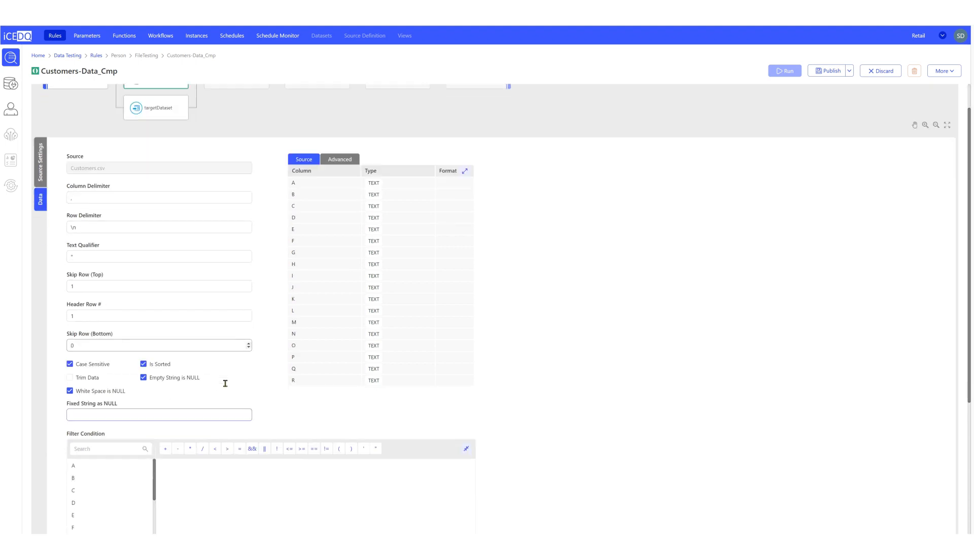
{"action": "left_click", "coordinate": [93, 400]}
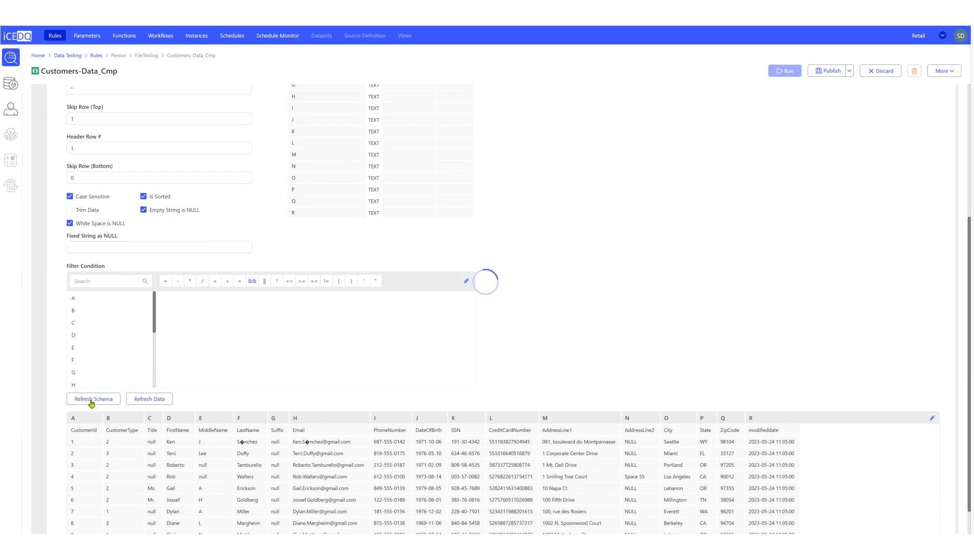
{"action": "left_click", "coordinate": [154, 404]}
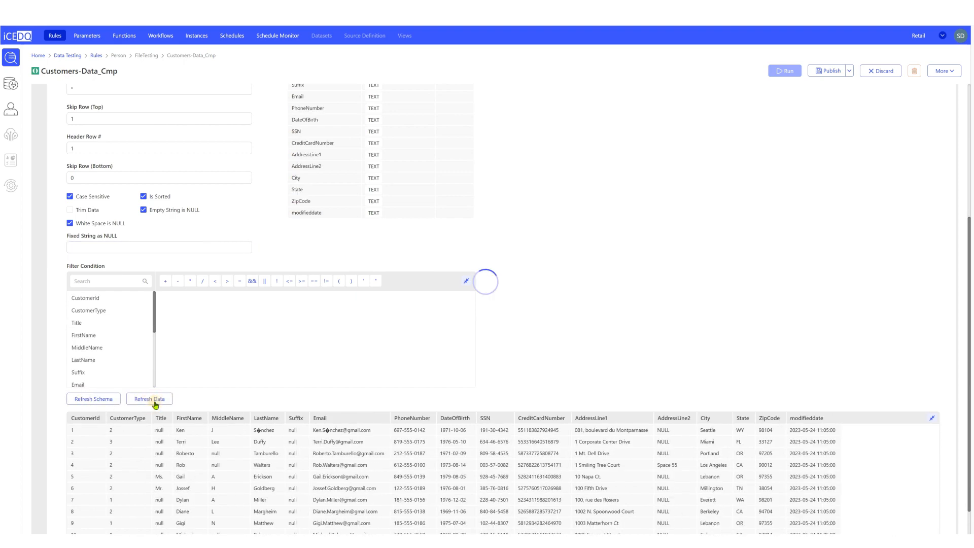
{"action": "scroll", "coordinate": [155, 405], "scroll_direction": "down", "scroll_amount": 2}
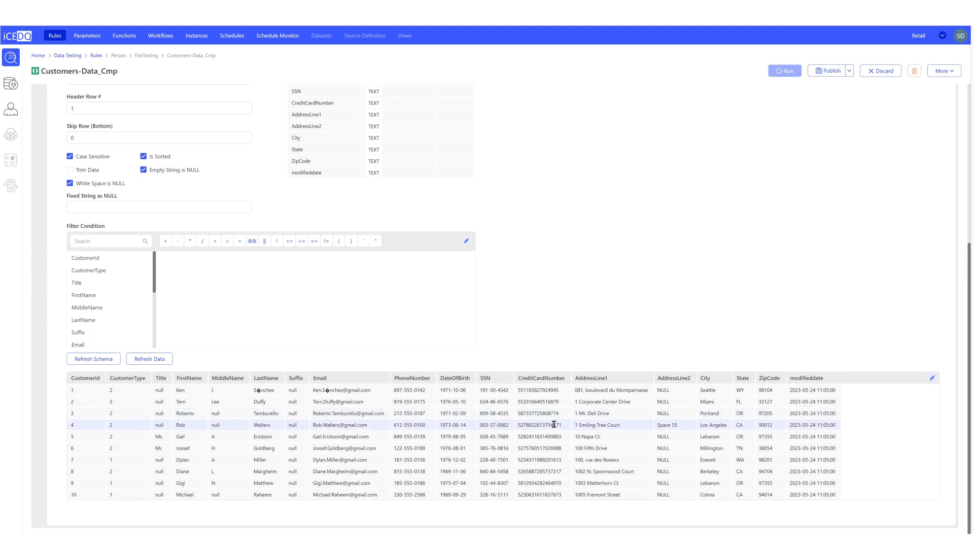
{"action": "left_click", "coordinate": [559, 253]}
{"action": "scroll", "coordinate": [559, 253], "scroll_direction": "up", "scroll_amount": 5}
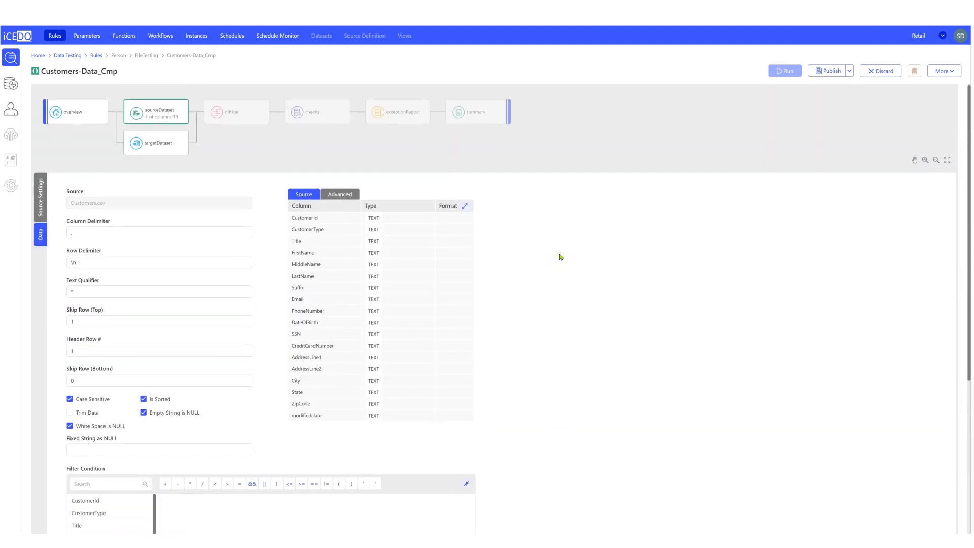
- Set the target dataset to the Customer table in the dbo schema of the AdventureWorks2019 database connection and preview its data
{"action": "left_click", "coordinate": [162, 146]}
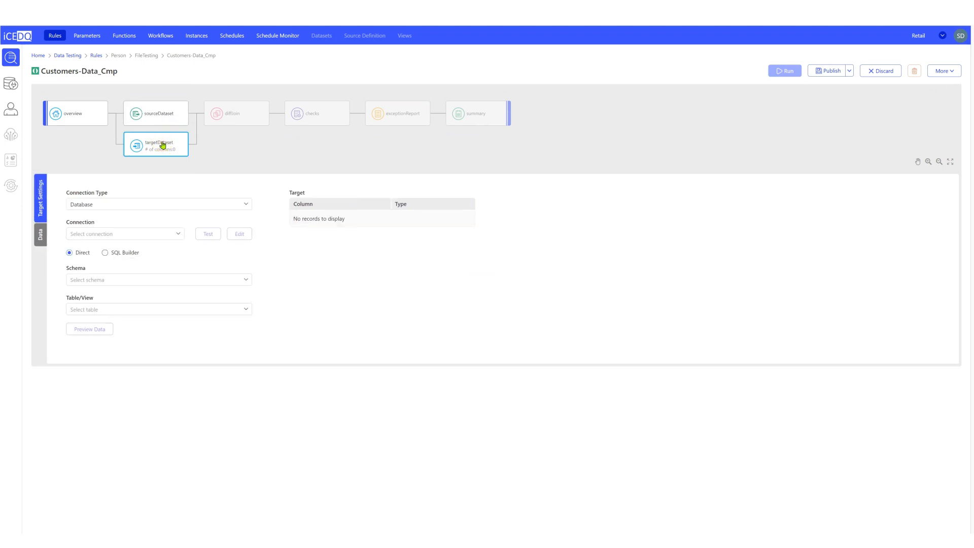
{"action": "left_click", "coordinate": [92, 233]}
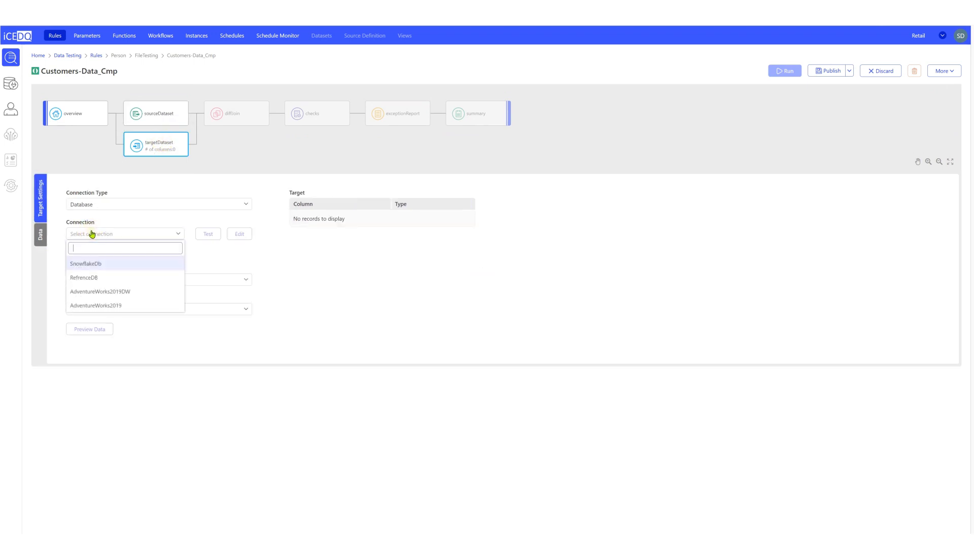
{"action": "left_click", "coordinate": [95, 307]}
{"action": "left_click", "coordinate": [100, 279]}
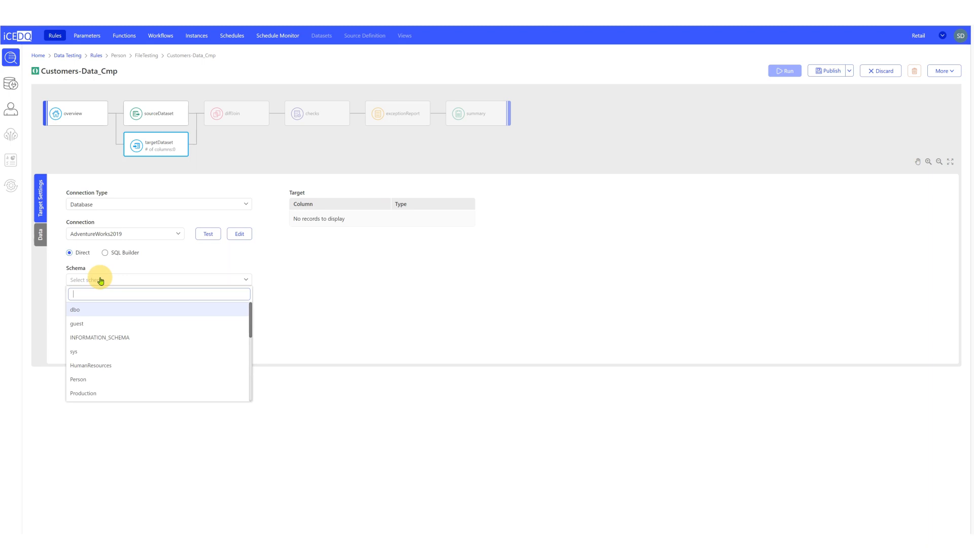
{"action": "left_click", "coordinate": [76, 309]}
{"action": "left_click", "coordinate": [94, 311]}
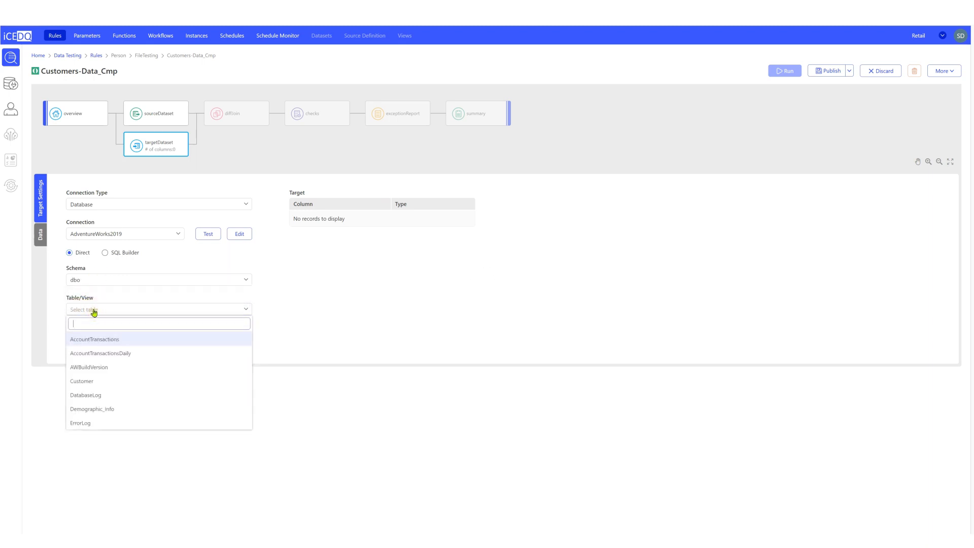
{"action": "left_click", "coordinate": [81, 381]}
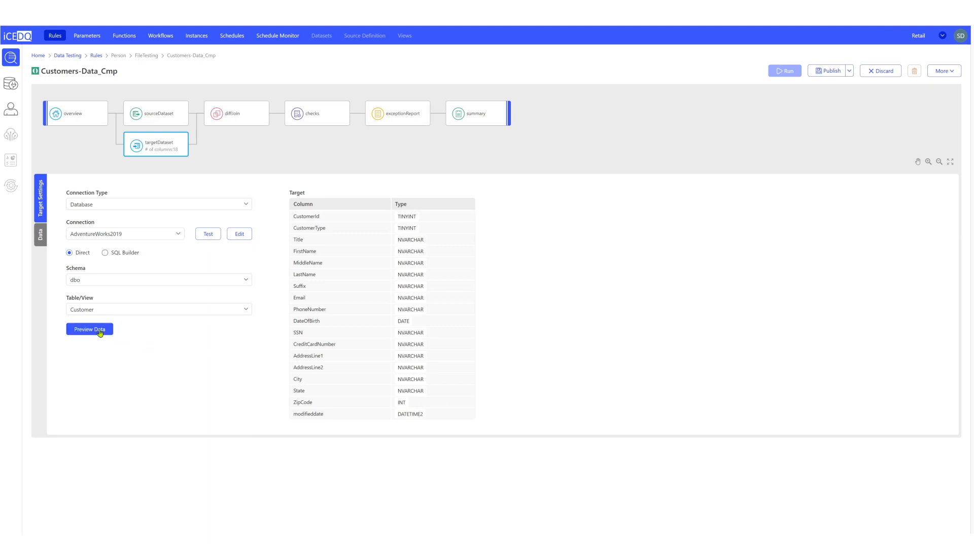
{"action": "left_click", "coordinate": [99, 330]}
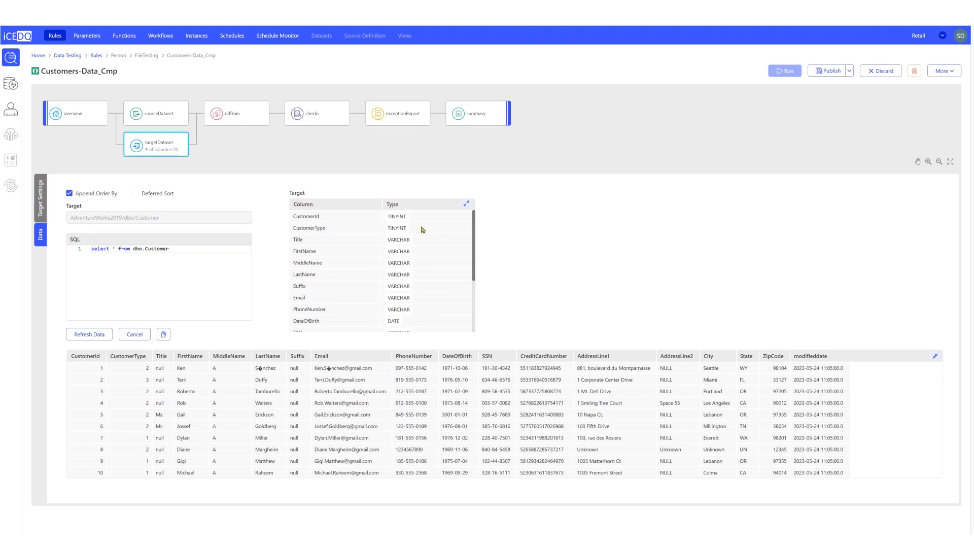
- Auto-map the source columns to the target columns by column name in the diffJoin configuration
{"action": "left_click", "coordinate": [226, 119]}
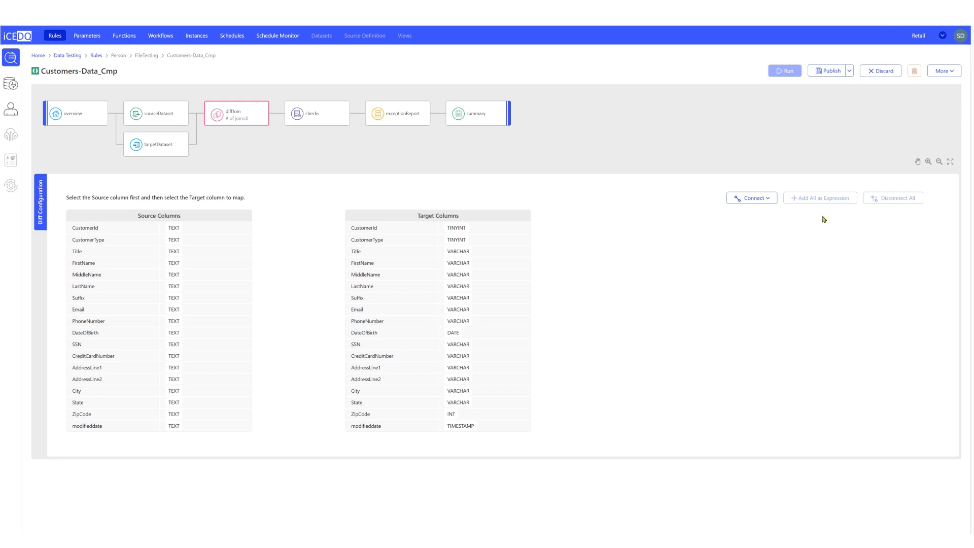
{"action": "left_click", "coordinate": [768, 199]}
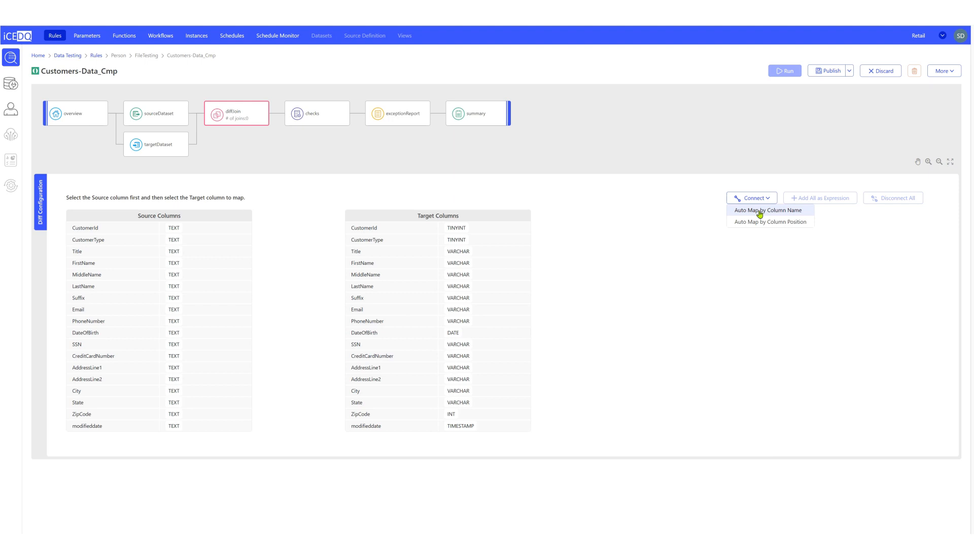
{"action": "left_click", "coordinate": [759, 214]}
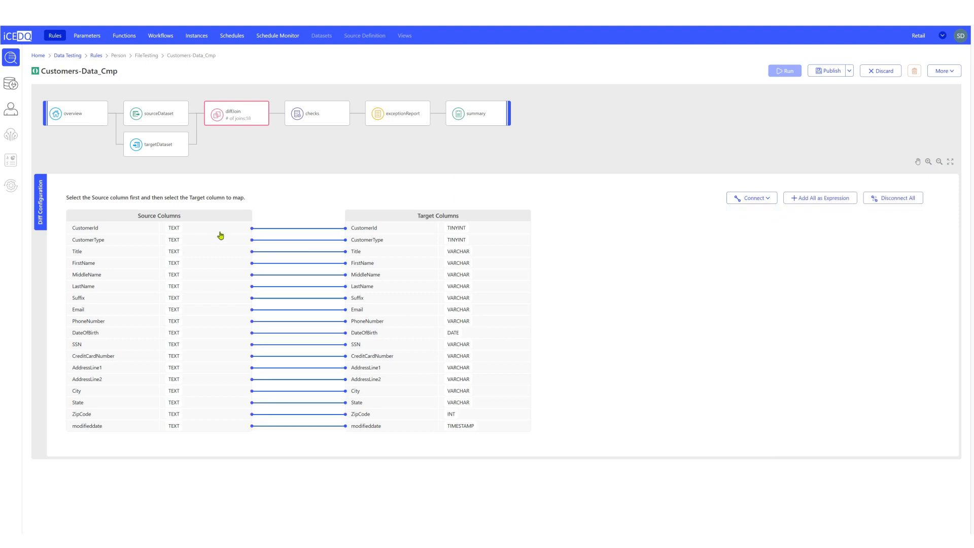
- Mark the CustomerId mapping as the join key and add all mapped columns as expressions
{"action": "right_click", "coordinate": [264, 233]}
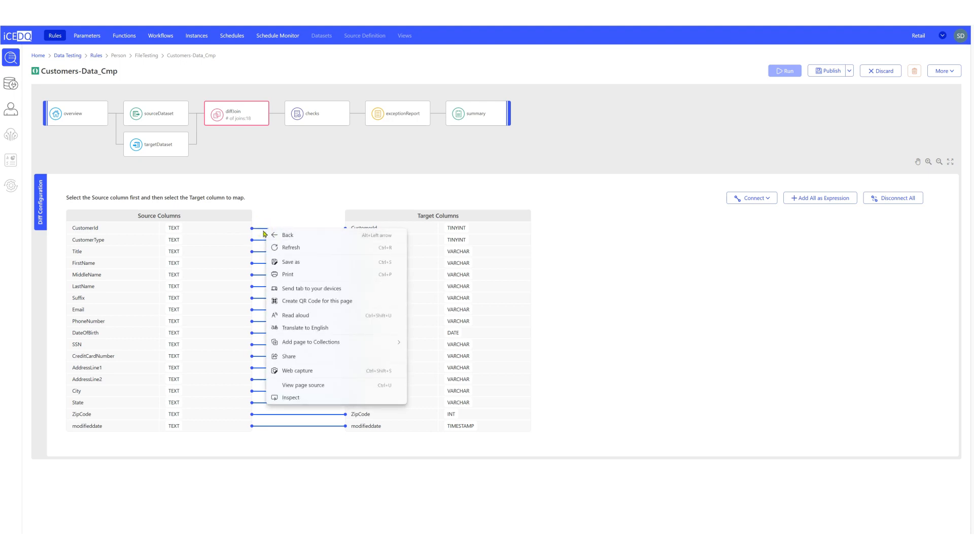
{"action": "right_click", "coordinate": [260, 228]}
{"action": "left_click", "coordinate": [263, 232]}
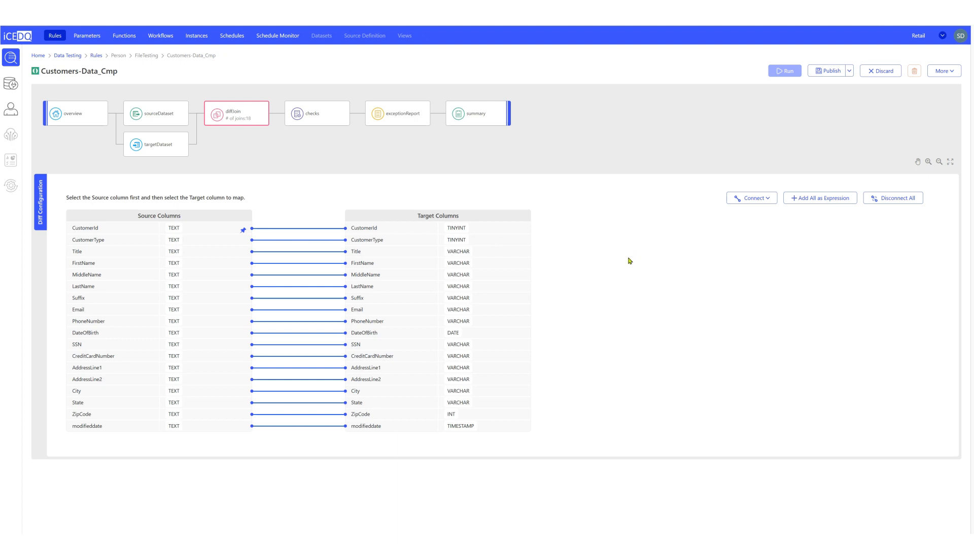
{"action": "left_click", "coordinate": [808, 205]}
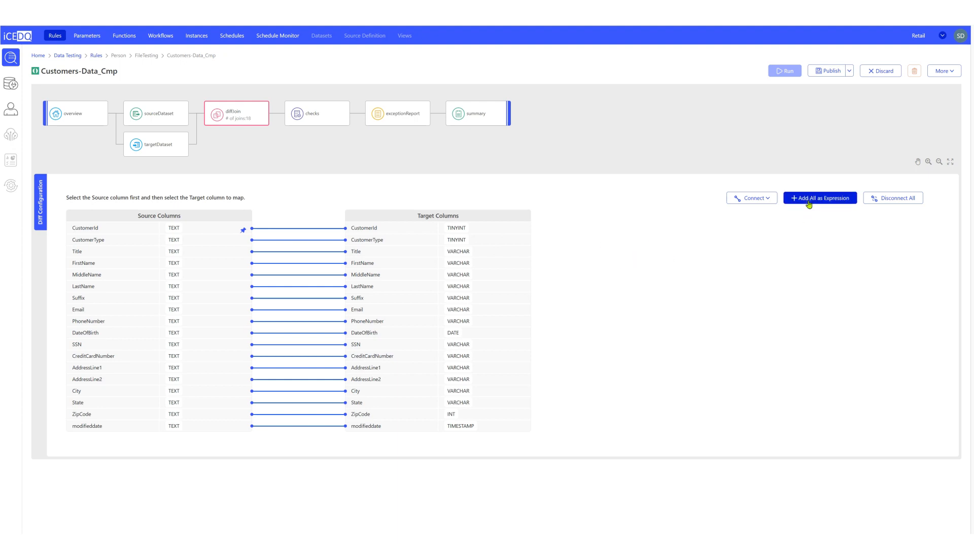
- Review the generated checks and join mapping, and append .toString() to the target column in the Customertype check's expression
{"action": "left_click", "coordinate": [313, 118]}
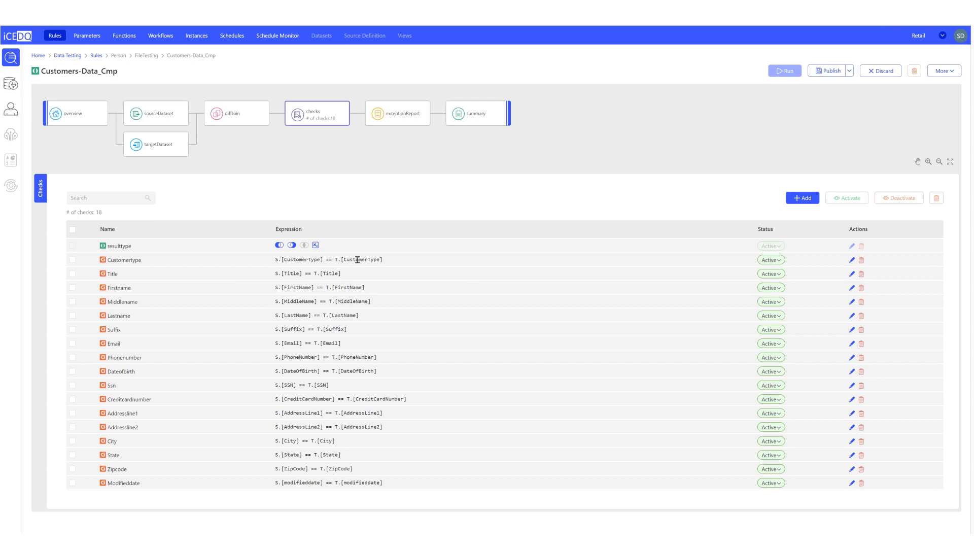
{"action": "left_click", "coordinate": [234, 118]}
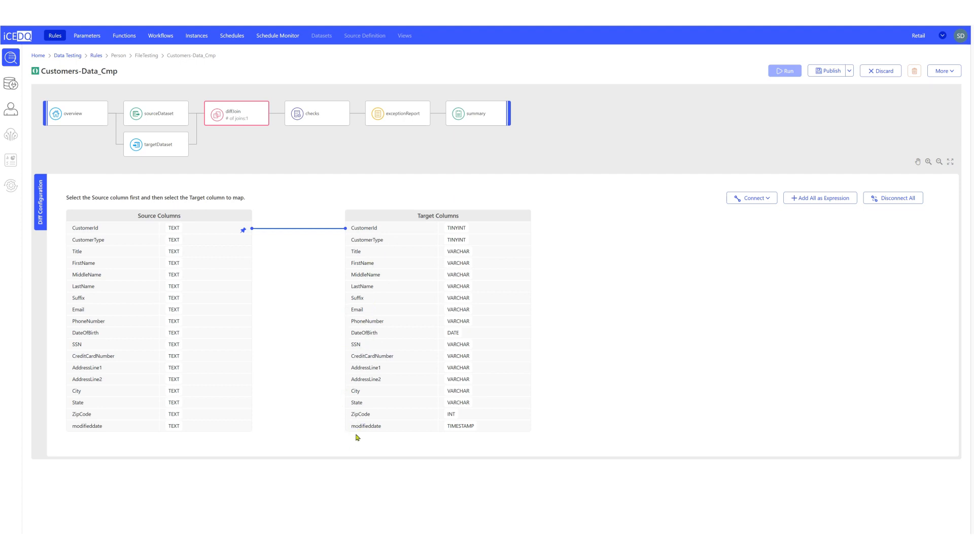
{"action": "left_click", "coordinate": [325, 115]}
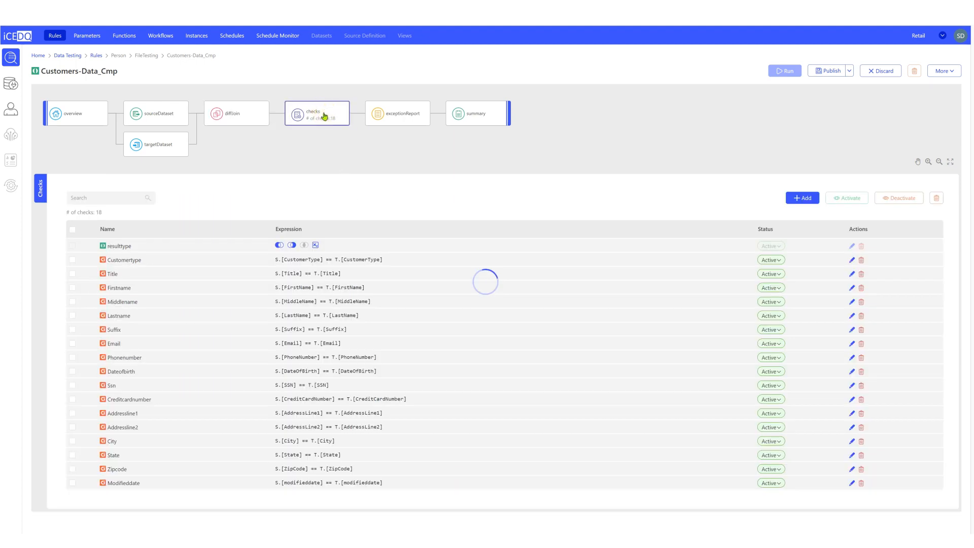
{"action": "left_click", "coordinate": [390, 264]}
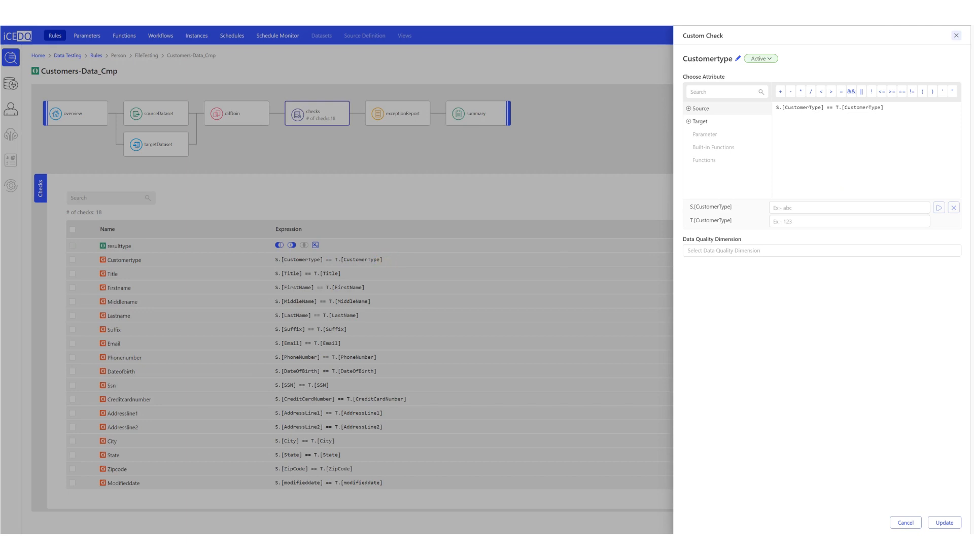
{"action": "left_click", "coordinate": [908, 115]}
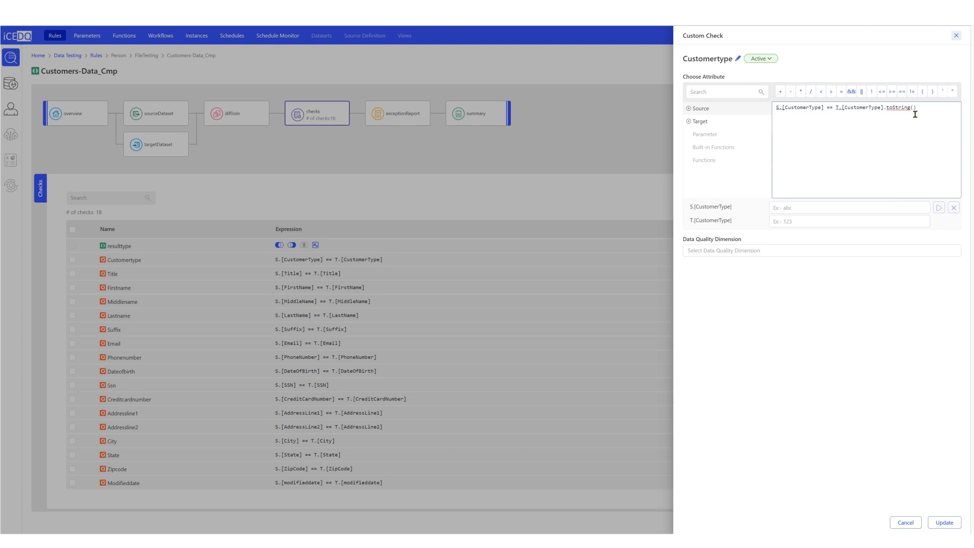
{"action": "left_click_drag", "start_coordinate": [917, 109], "coordinate": [884, 108]}
{"action": "left_click", "coordinate": [943, 523]}
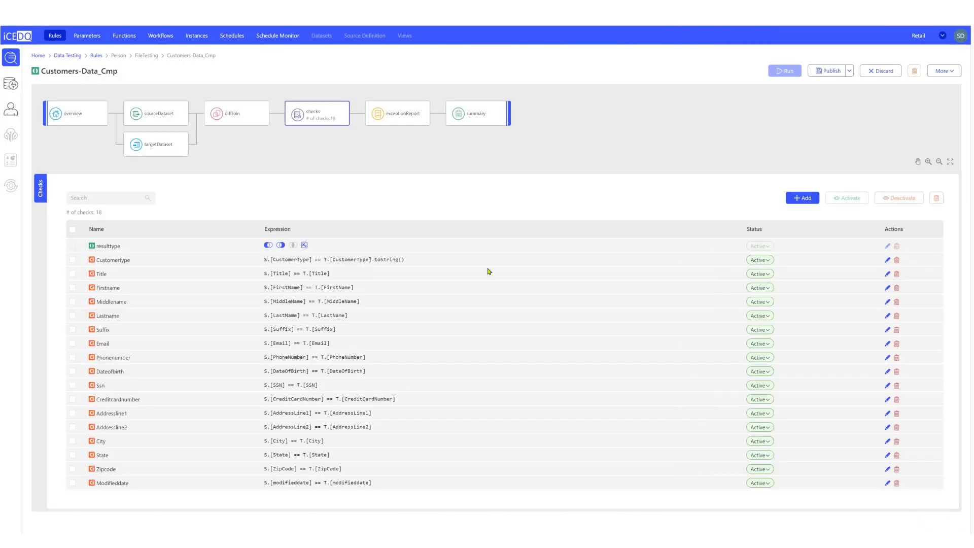
- Append .toString() to the target column T.[DateOfBirth] in the Dateofbirth check's expression and save the check
{"action": "left_click", "coordinate": [365, 372]}
{"action": "left_click", "coordinate": [904, 111]}
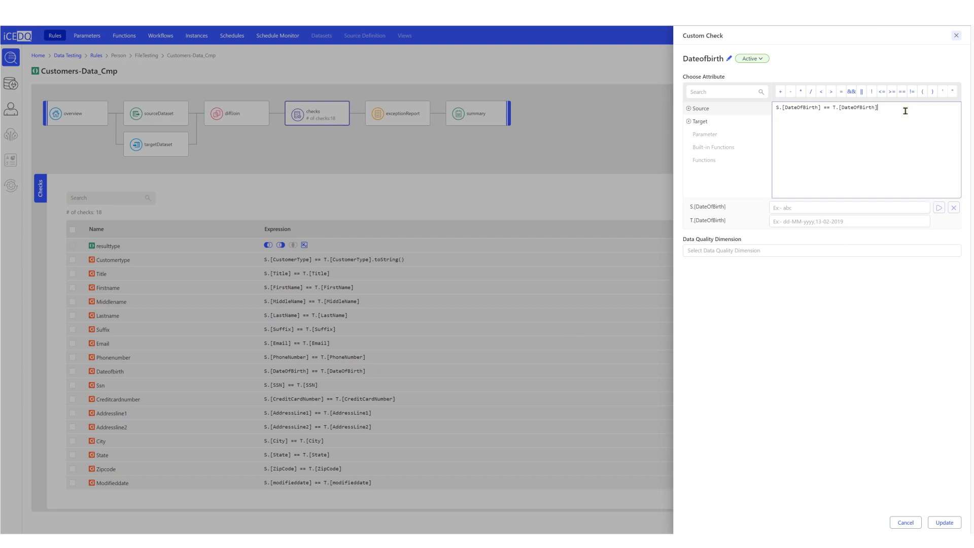
{"action": "type", "text": ".toString()"}
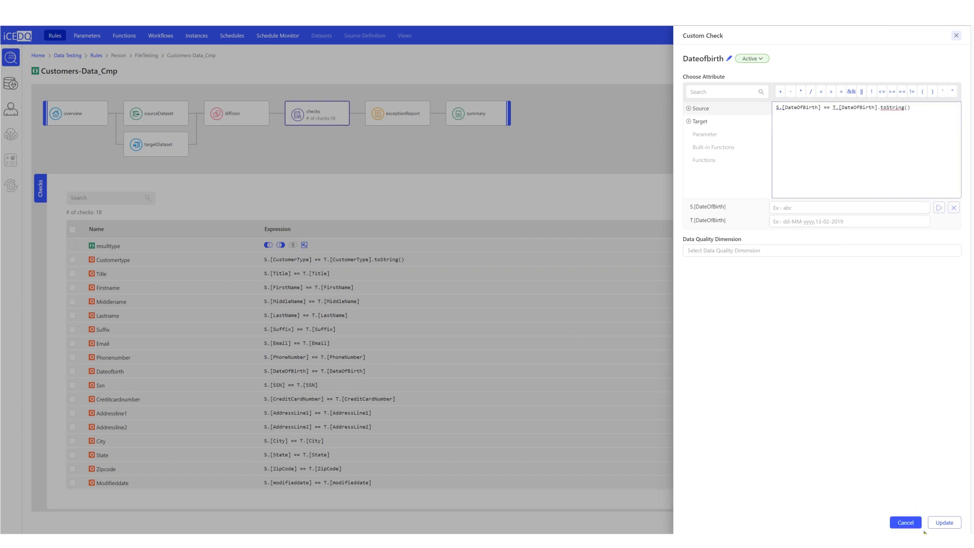
{"action": "left_click", "coordinate": [944, 522]}
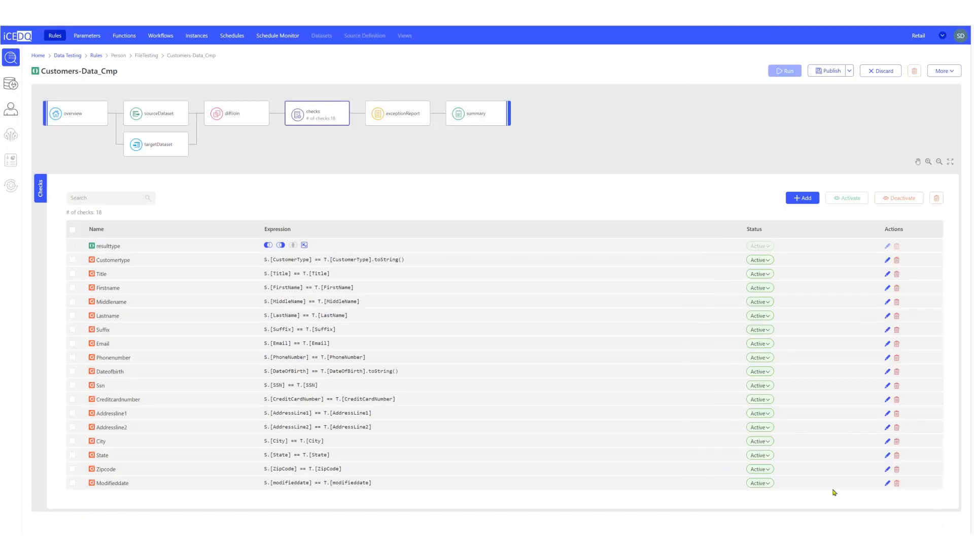
- Append .toString() to the target column T.[ZipCode] in the Zipcode check's expression and save the check
{"action": "left_click", "coordinate": [377, 473]}
{"action": "left_click", "coordinate": [901, 114]}
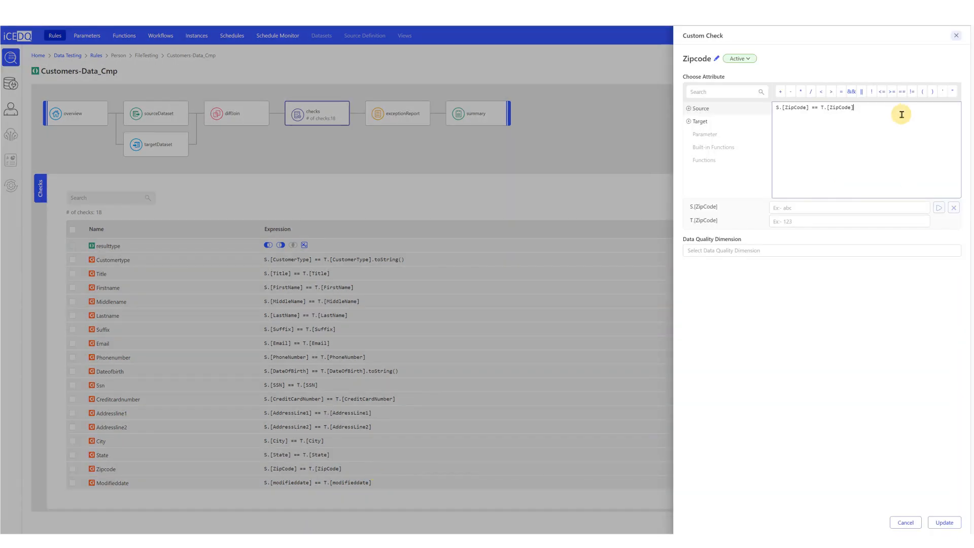
{"action": "type", "text": ".toString()"}
{"action": "left_click", "coordinate": [942, 521]}
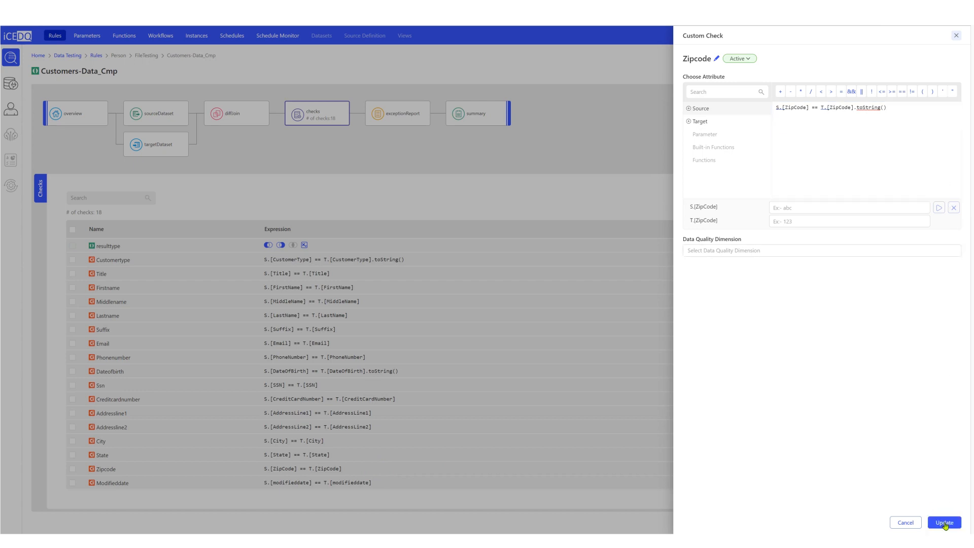
{"action": "left_click", "coordinate": [944, 523]}
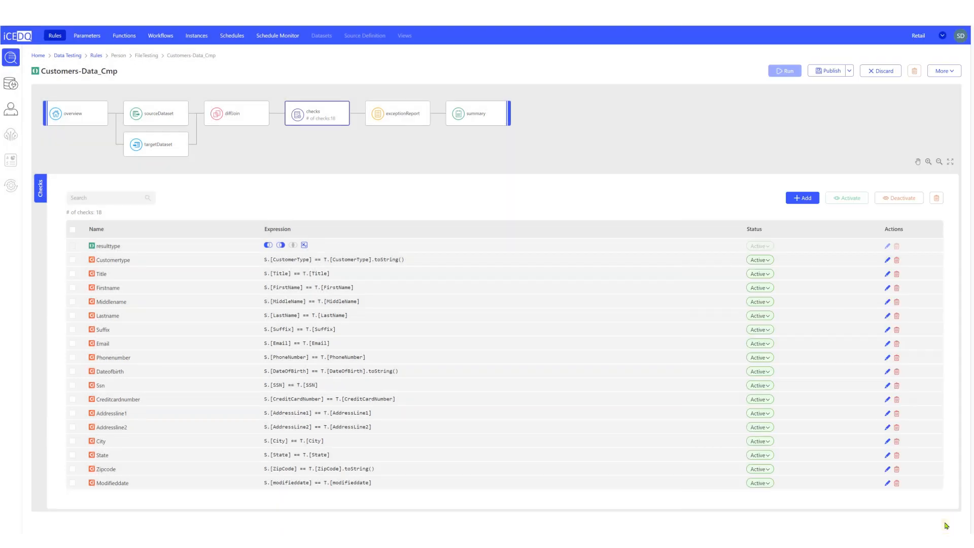
- Append .toString() to the target column T.[modifieddate] in the Modifieddate check's expression and save the check
{"action": "left_click", "coordinate": [404, 486]}
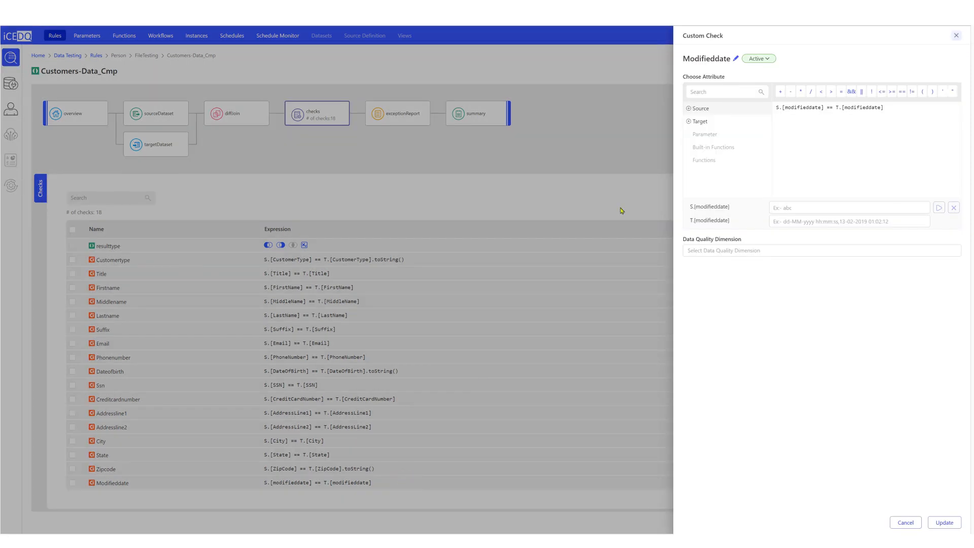
{"action": "left_click", "coordinate": [919, 116]}
{"action": "type", "text": ".toString()"}
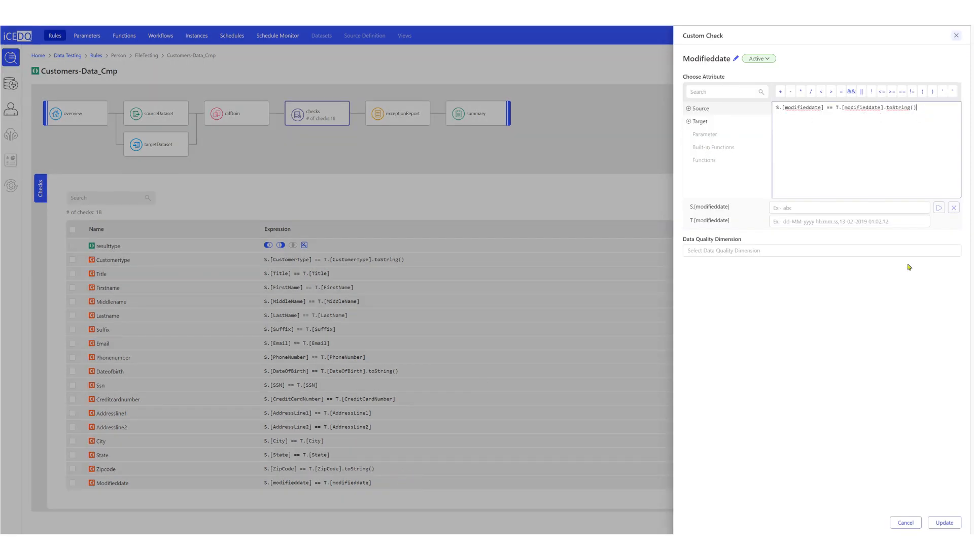
{"action": "left_click", "coordinate": [942, 526]}
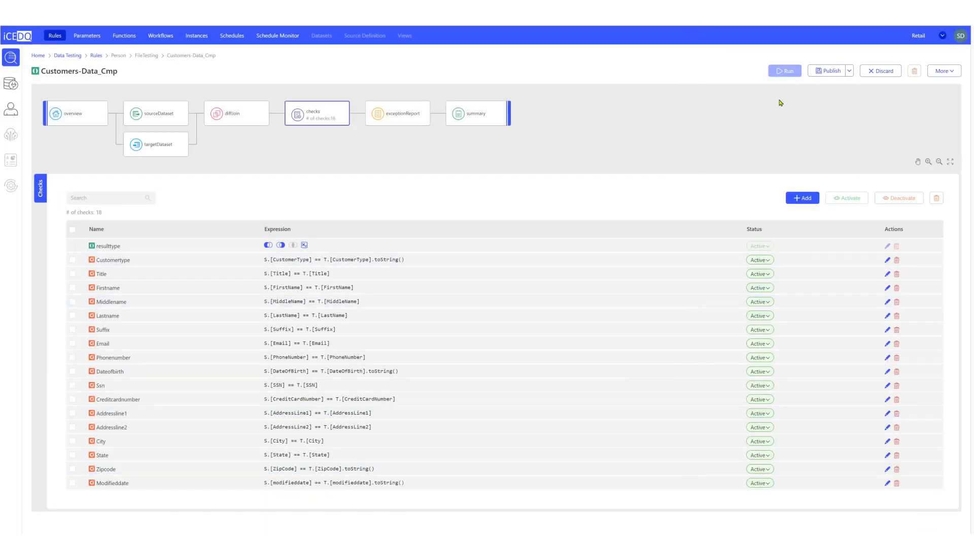
- Publish the Customers-Data_Cmp rule, run it, and refresh its list of recent runs
{"action": "left_click", "coordinate": [827, 72]}
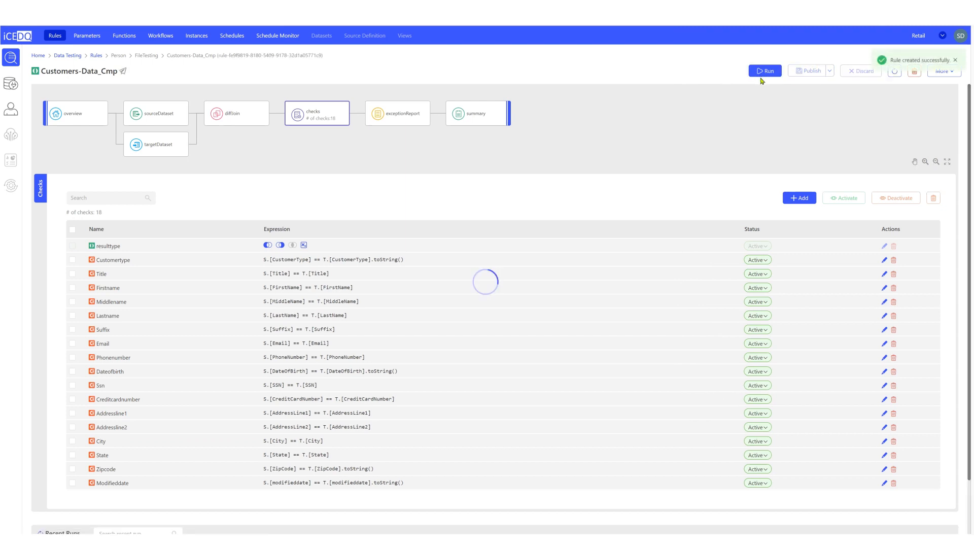
{"action": "left_click", "coordinate": [767, 74]}
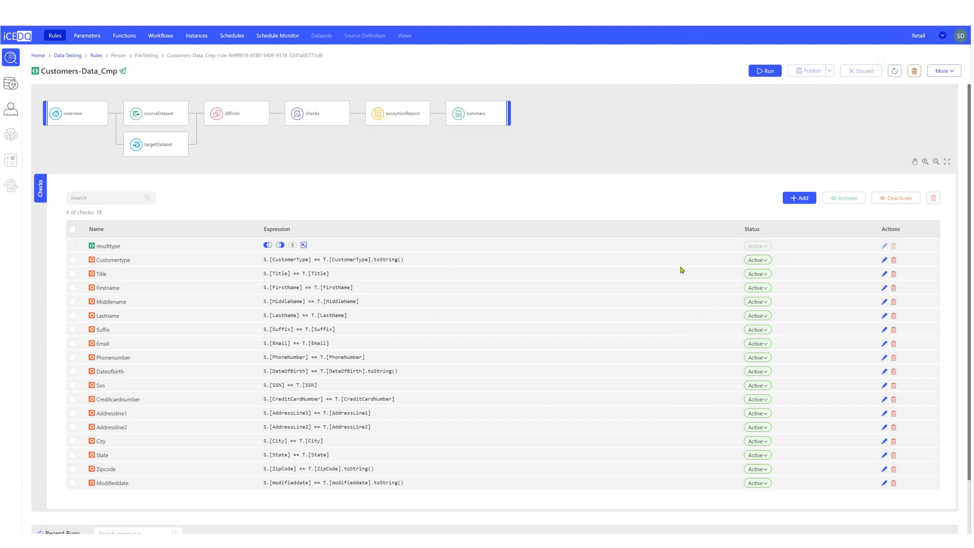
{"action": "scroll", "coordinate": [587, 199], "scroll_direction": "down", "scroll_amount": 1}
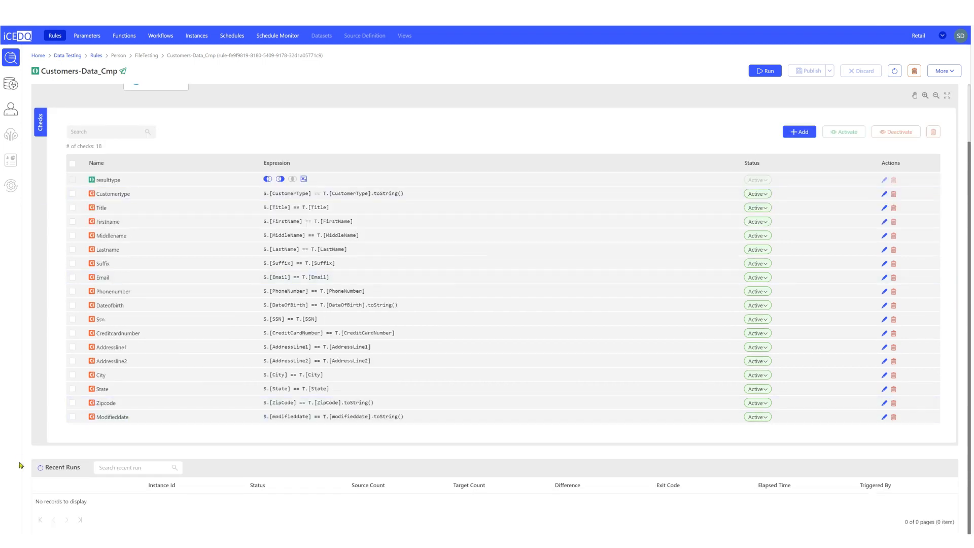
{"action": "left_click", "coordinate": [40, 467]}
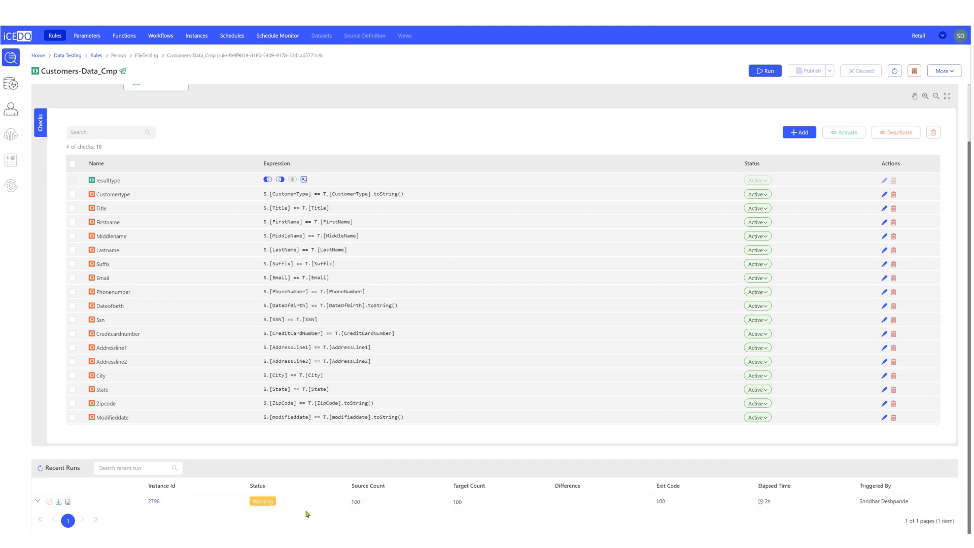
- Open the exception report of the latest run and examine the source and target values for the failed Modifieddate records
{"action": "left_click", "coordinate": [153, 502]}
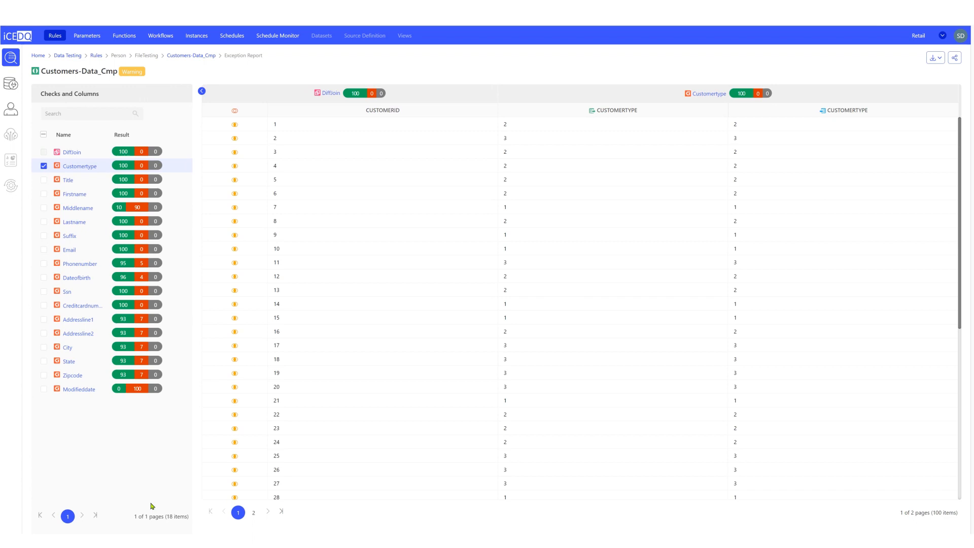
{"action": "left_click", "coordinate": [135, 389]}
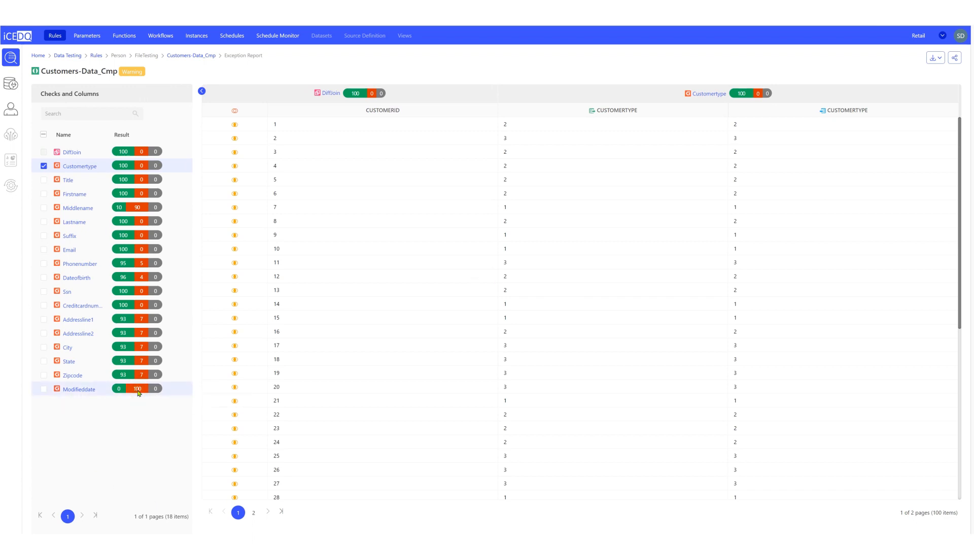
{"action": "left_click", "coordinate": [43, 390]}
{"action": "mouse_move", "coordinate": [134, 392]}
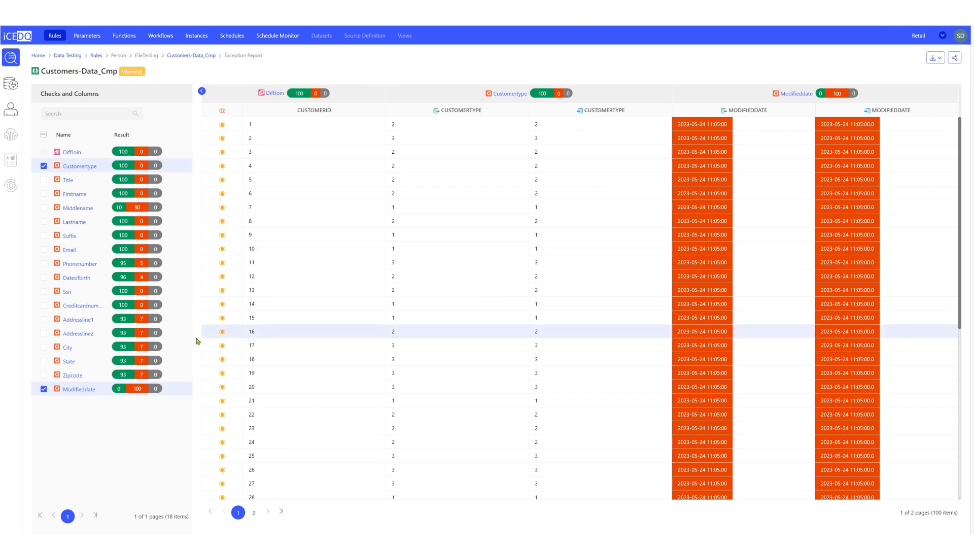
- Show only the Middlename check in the exception report and filter it to the failed records
{"action": "left_click", "coordinate": [43, 389]}
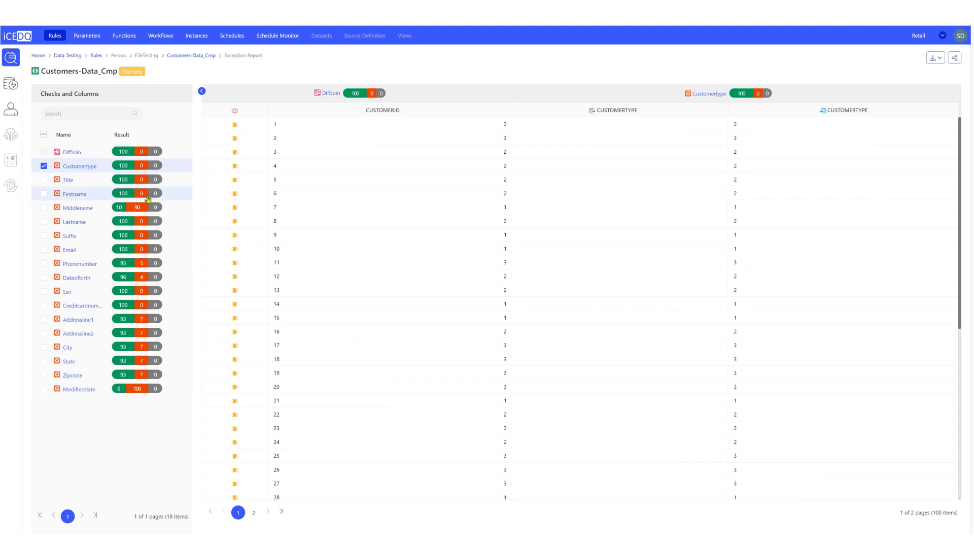
{"action": "left_click", "coordinate": [43, 207]}
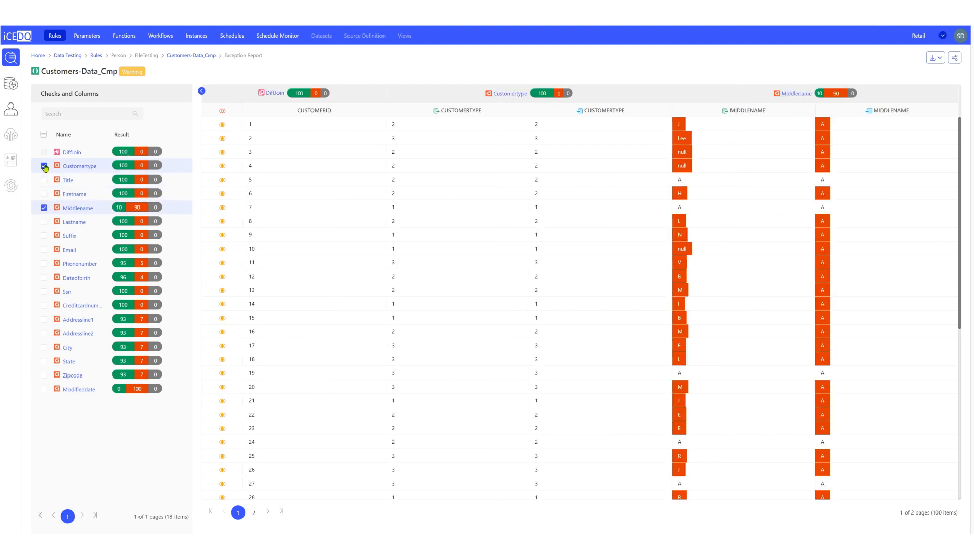
{"action": "left_click", "coordinate": [44, 166]}
{"action": "left_click", "coordinate": [138, 208]}
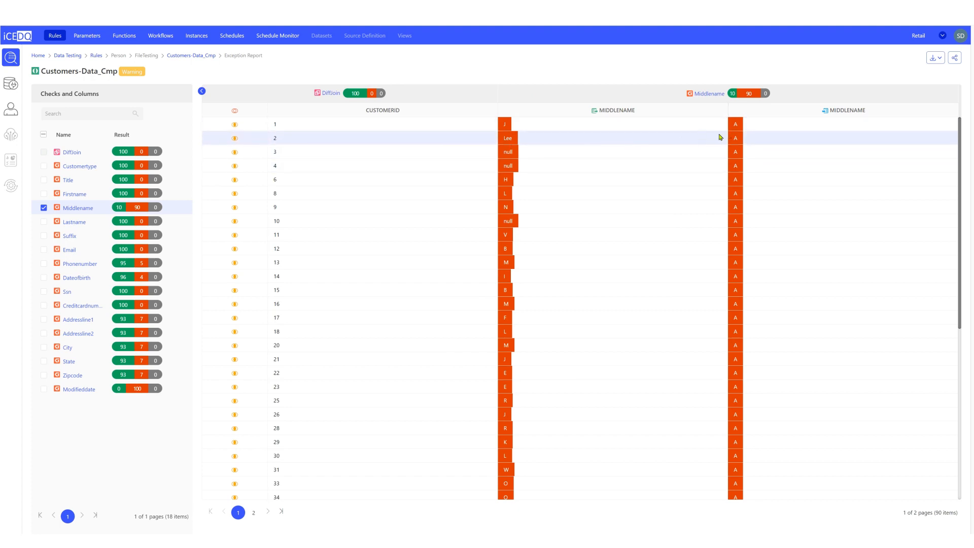
- Show the Phonenumber check instead of Middlename and filter the report to its failed records
{"action": "left_click", "coordinate": [43, 208]}
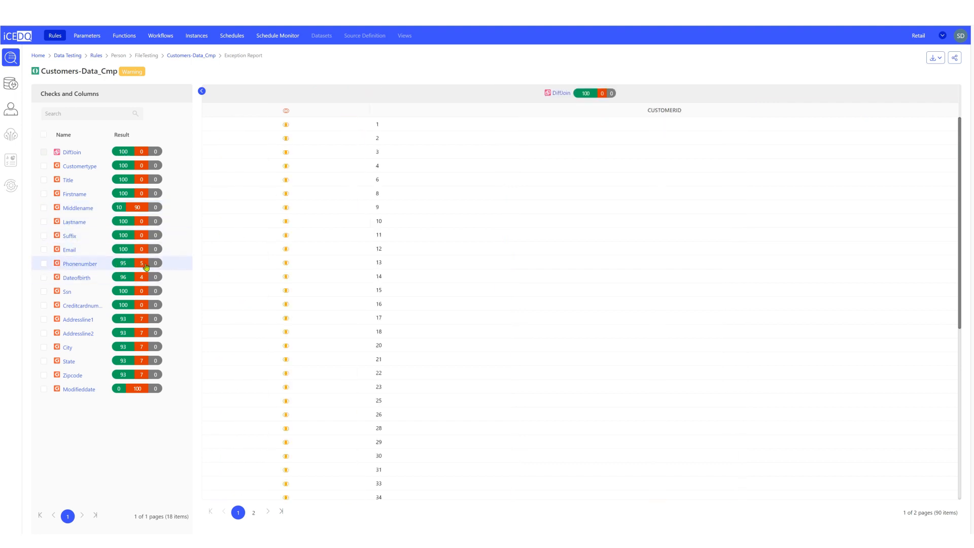
{"action": "left_click", "coordinate": [44, 263]}
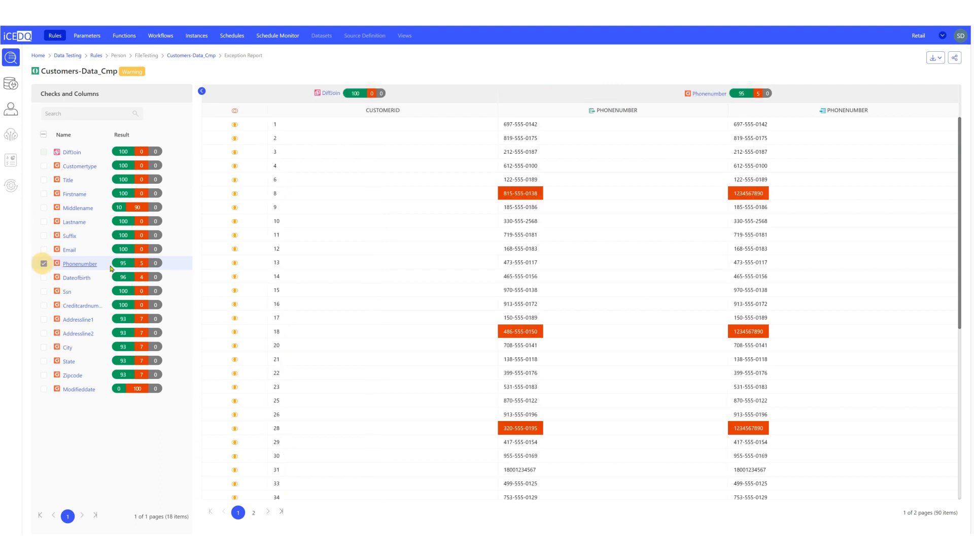
{"action": "left_click", "coordinate": [139, 265]}
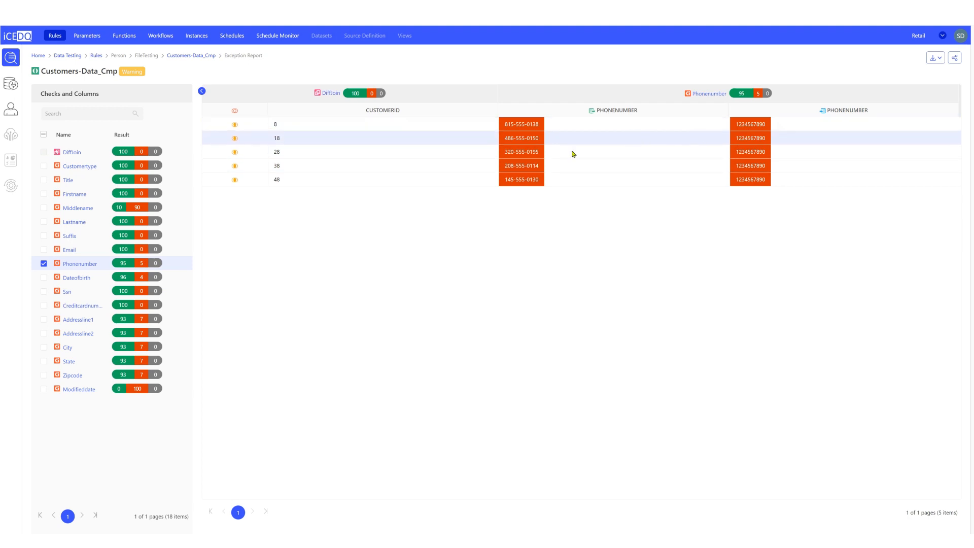
- Replace the Phonenumber check with the Dateofbirth check in the exception report and inspect its mismatched records
{"action": "left_click", "coordinate": [43, 278]}
{"action": "left_click", "coordinate": [44, 264]}
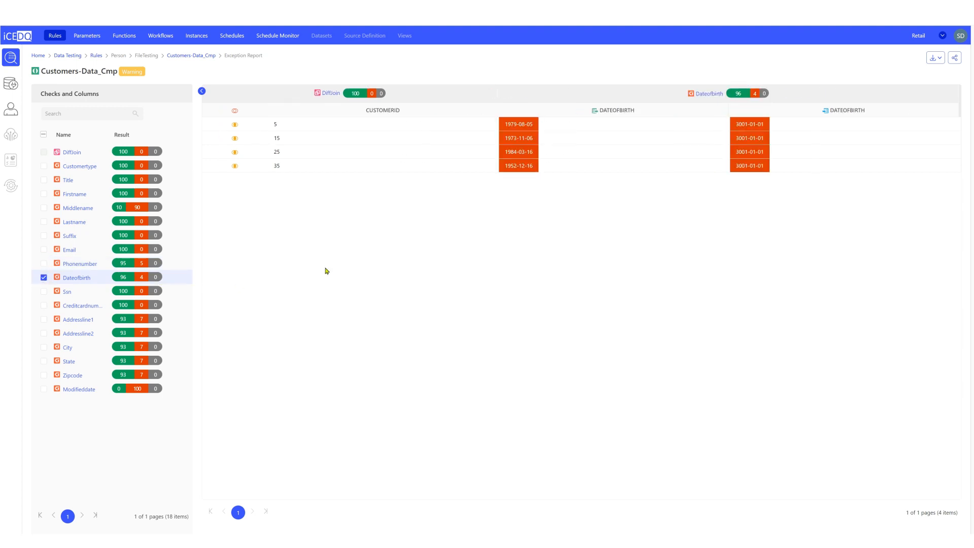